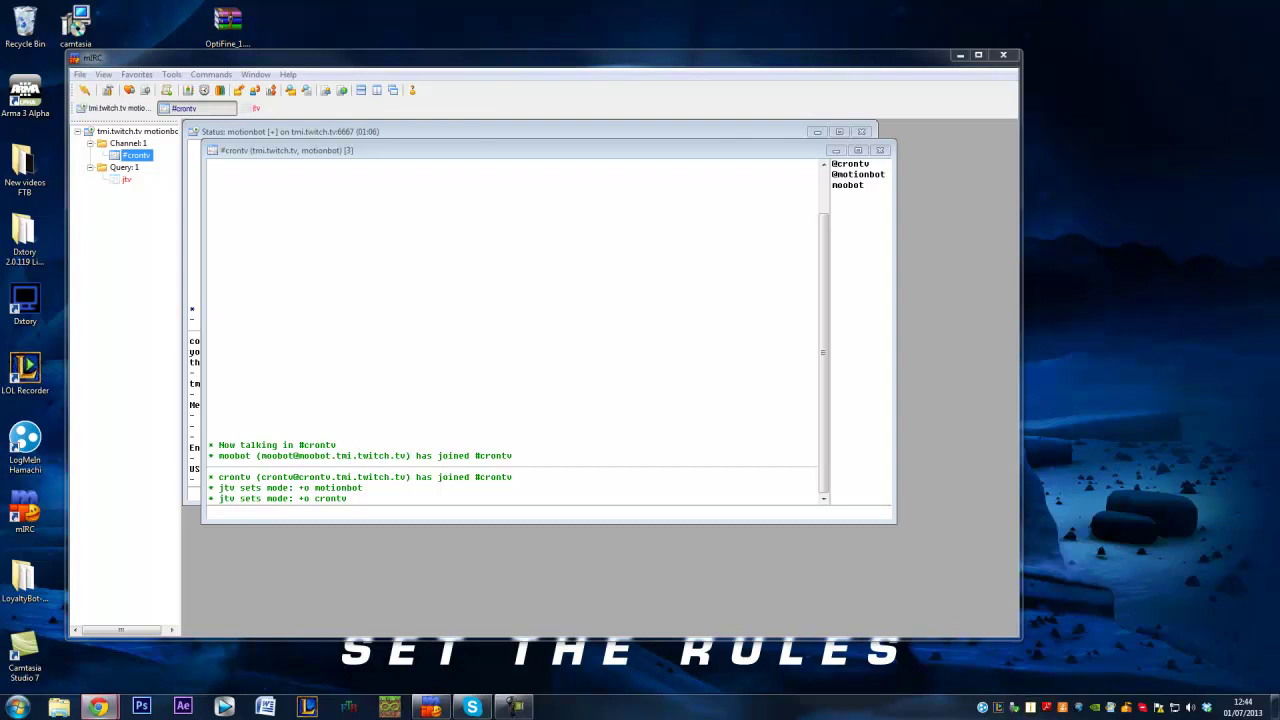
# Step: Check that the bot's 'hi' shows up in the #crontv Twitch chat
pyautogui.hotkey('alt', 'Tab')
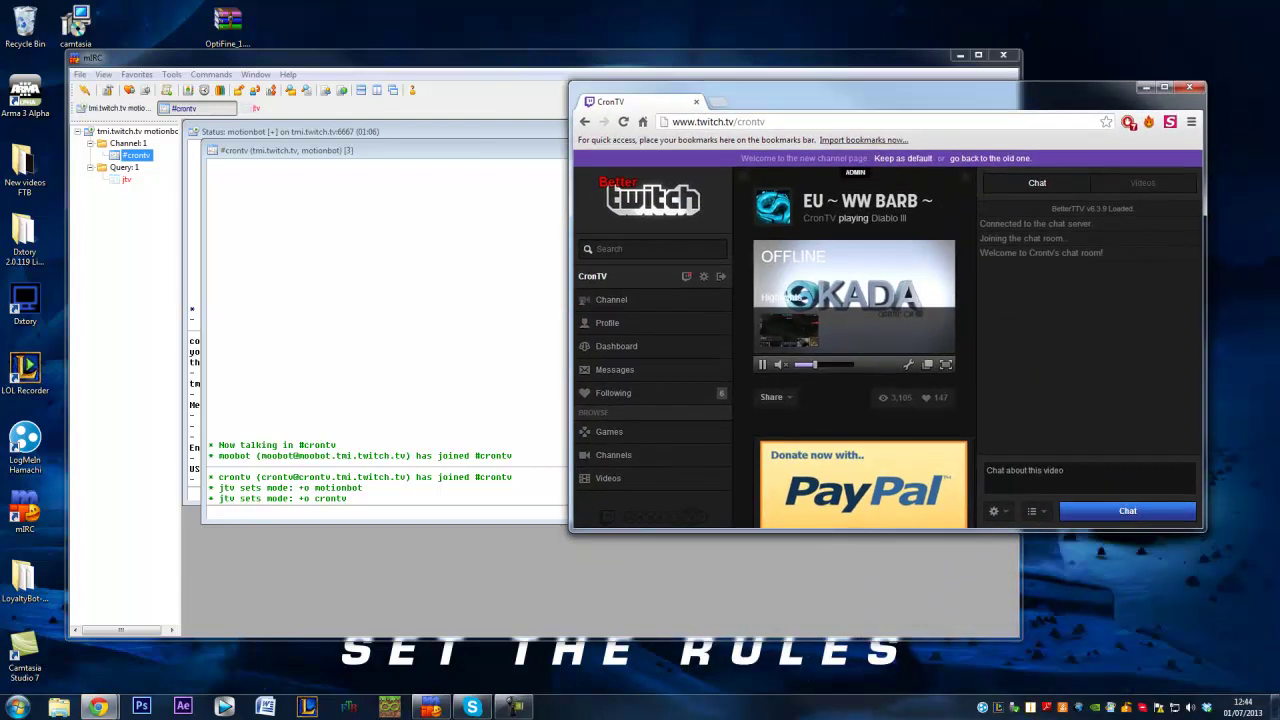
pyautogui.hotkey('alt', 'Tab')
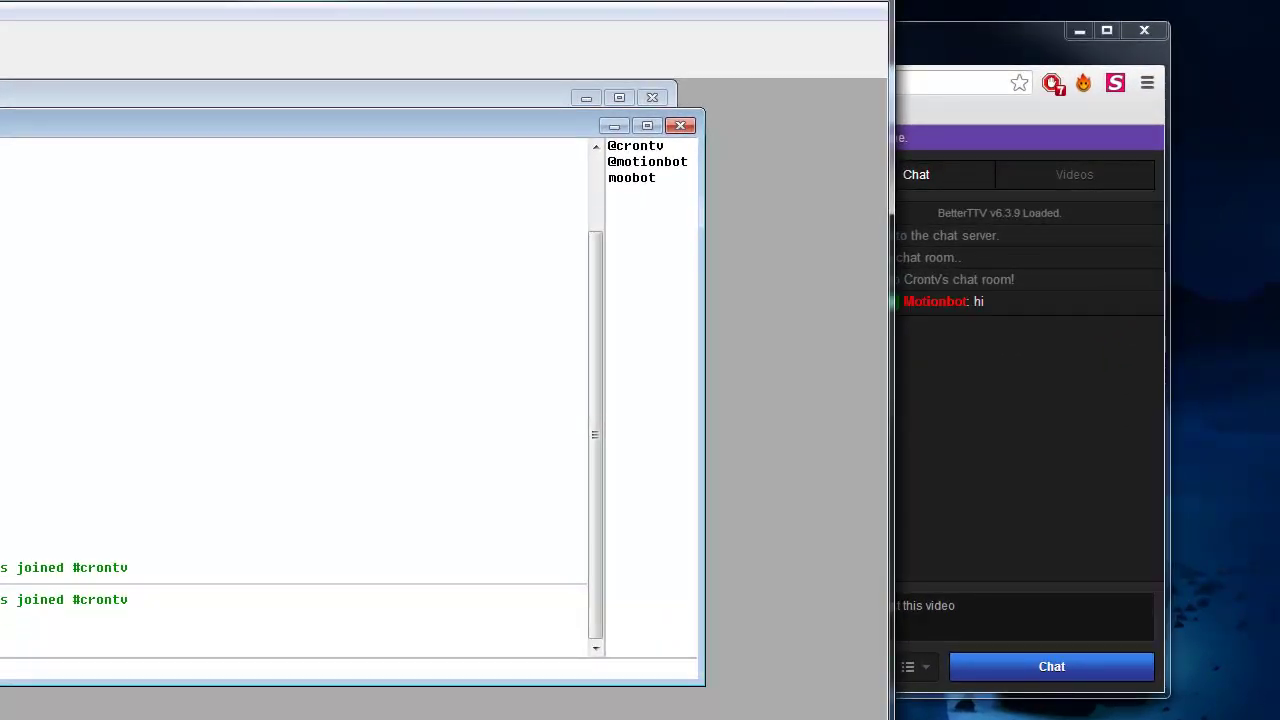
pyautogui.hotkey('alt', 'Tab')
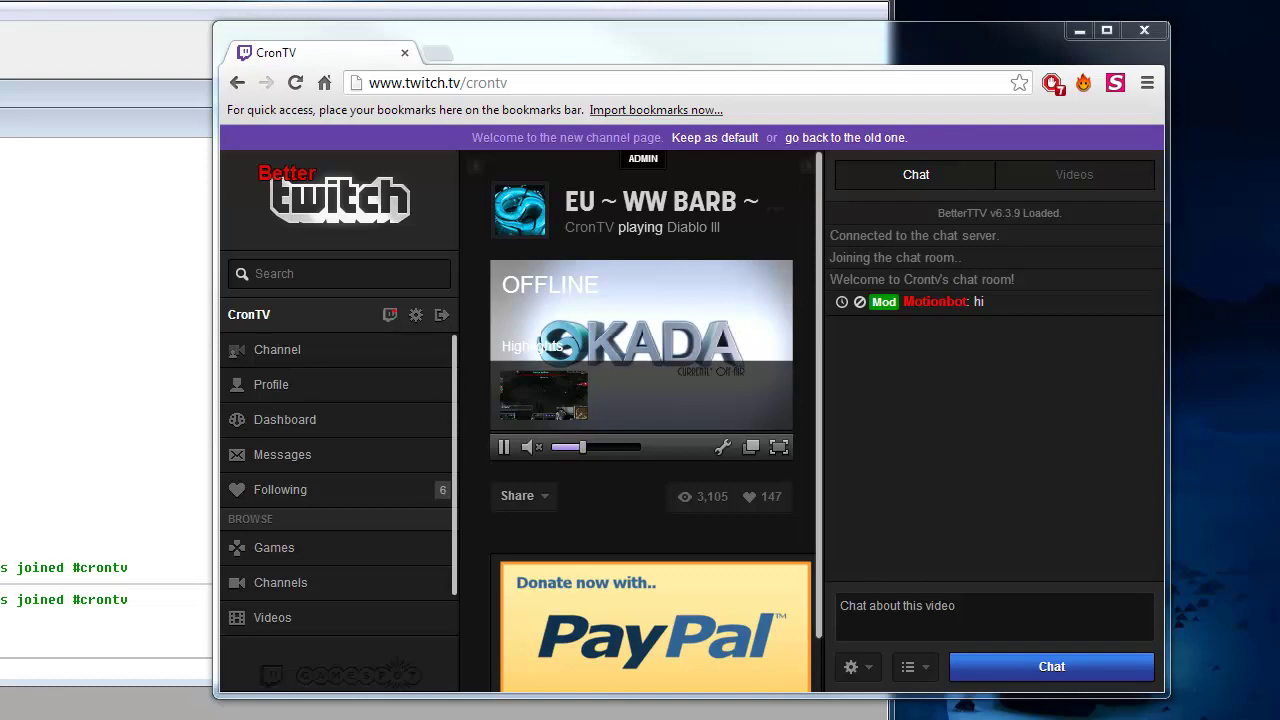
# Step: Reply 'hi' in the #crontv Twitch chat from the channel's own account
pyautogui.click(995, 615)
pyautogui.write('h')
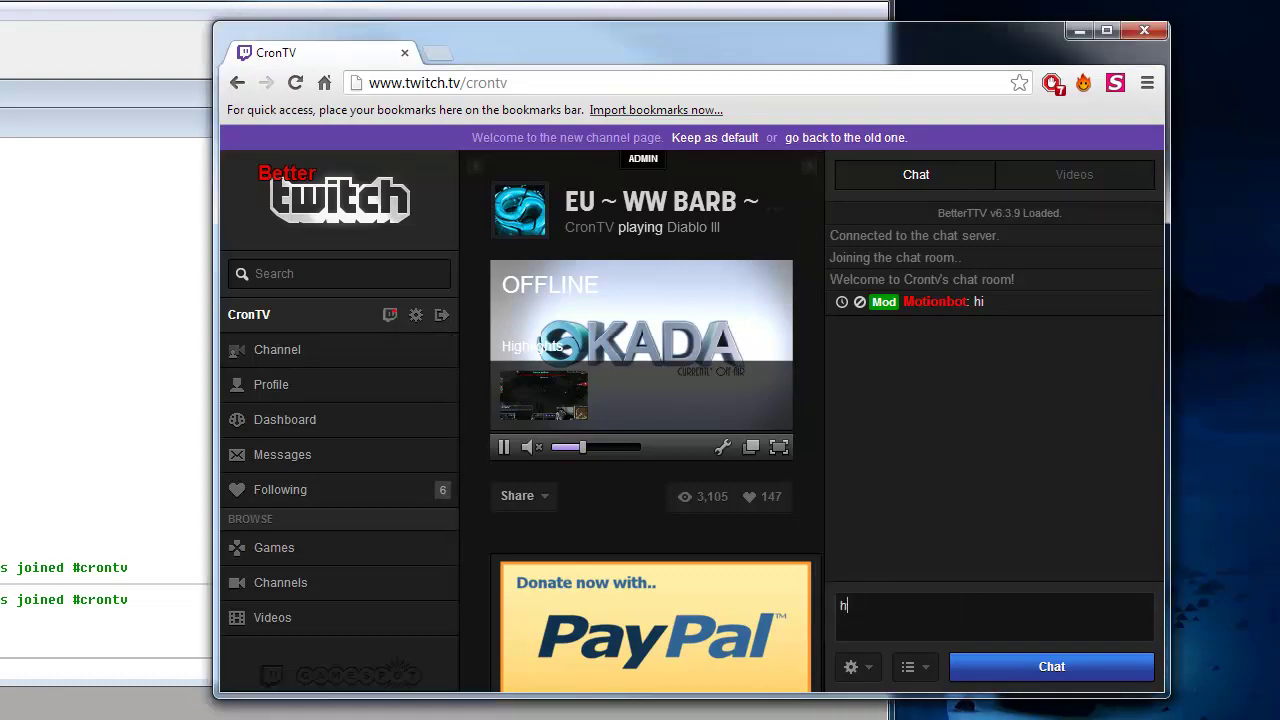
pyautogui.write('i')
pyautogui.press('Return')
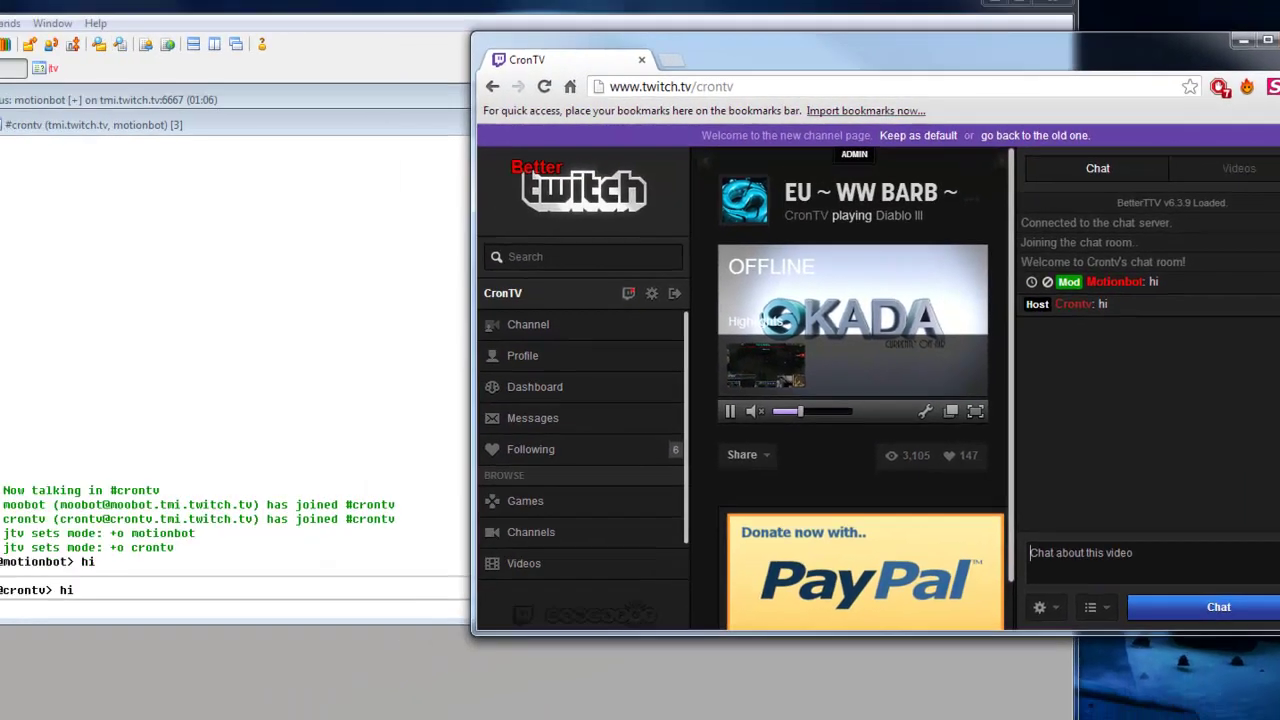
# Step: Slap crontv around with a large trout using Slap! from the #crontv nick list
pyautogui.hotkey('alt', 'Tab')
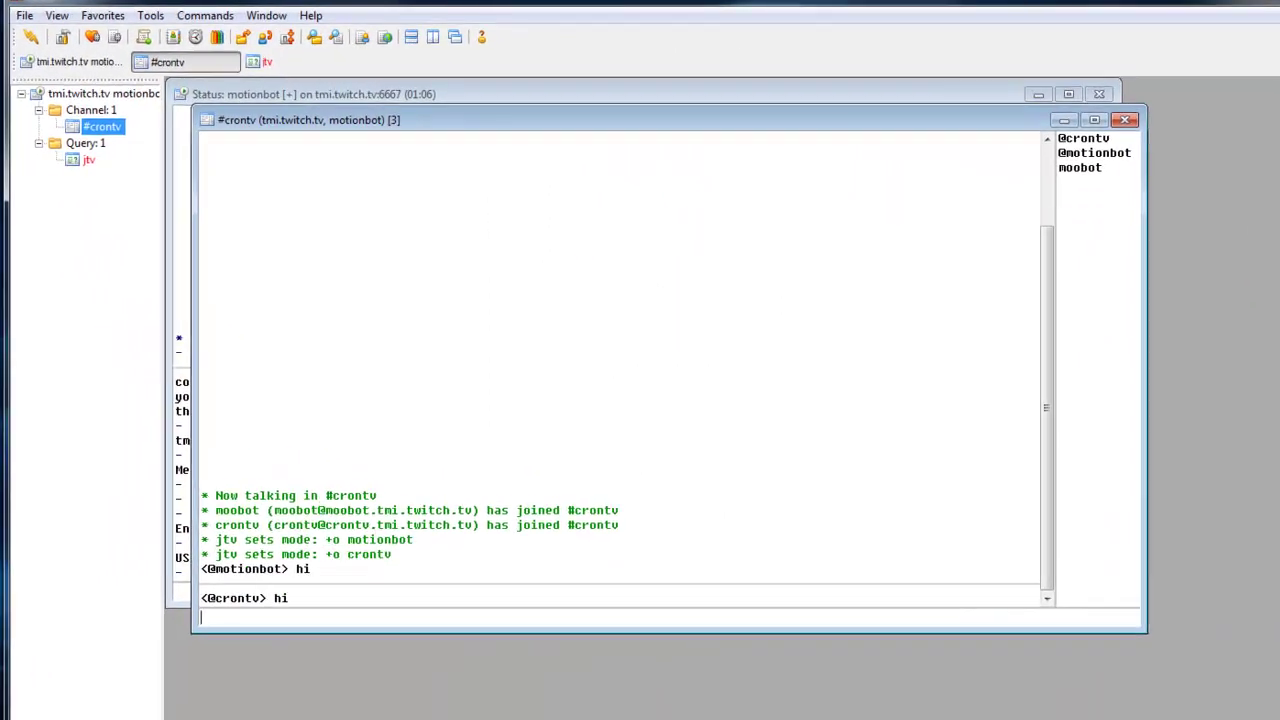
pyautogui.click(1083, 138)
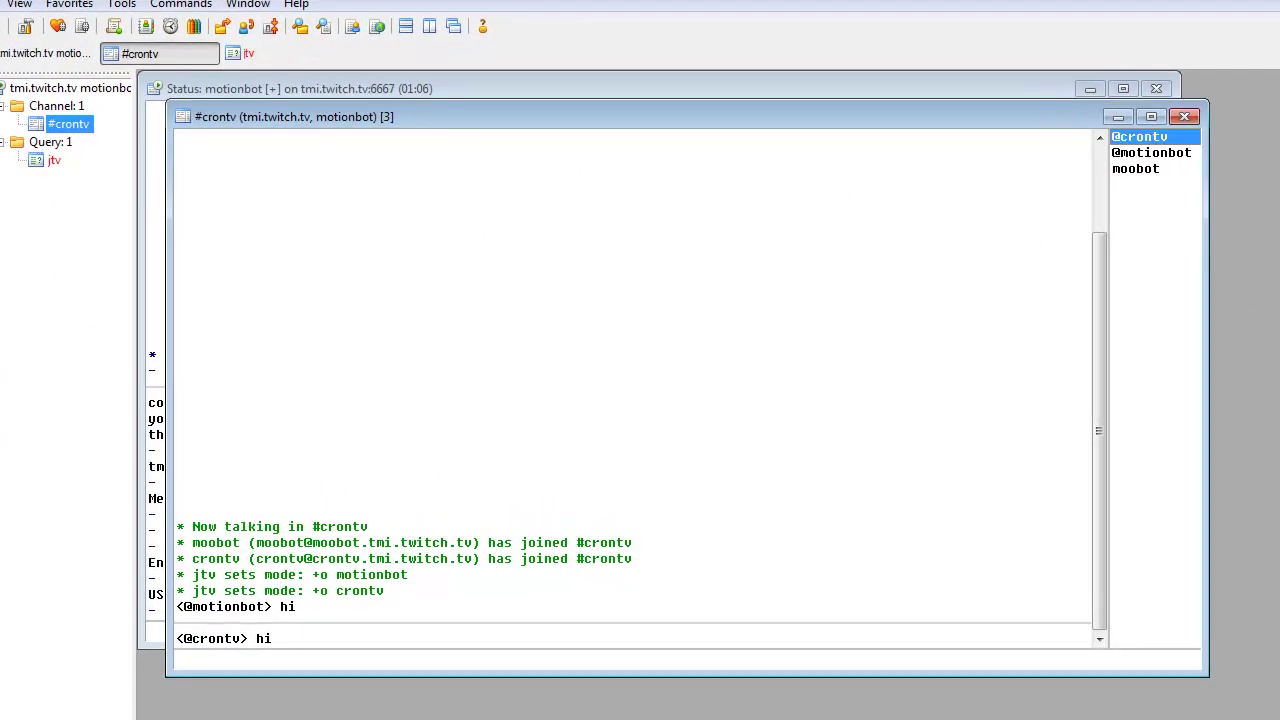
pyautogui.rightClick(1174, 152)
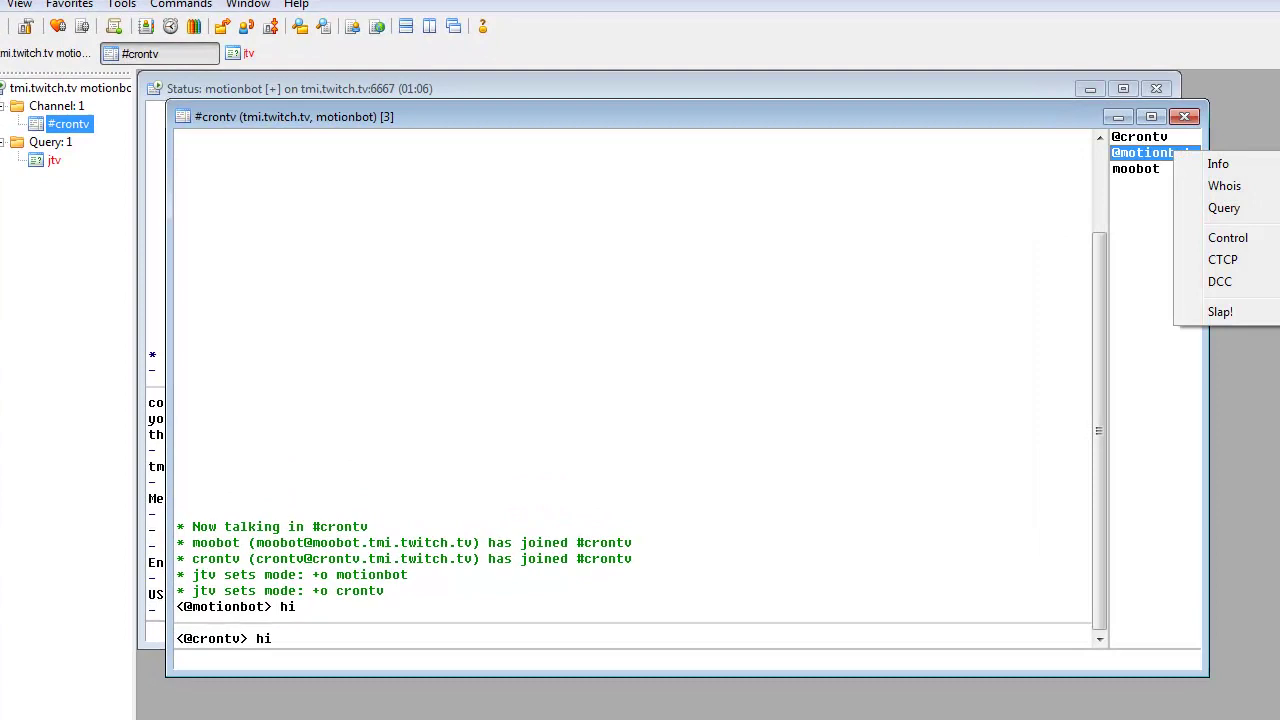
pyautogui.click(1136, 168)
pyautogui.rightClick(1166, 137)
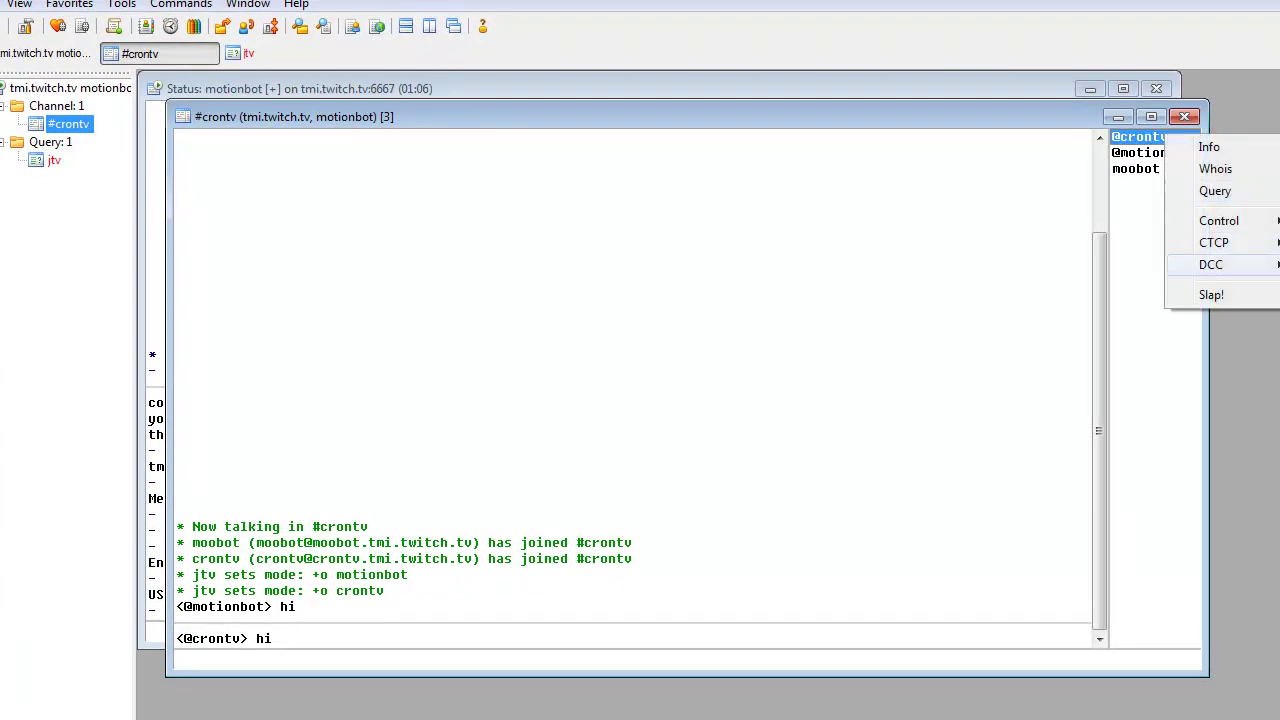
pyautogui.click(1211, 294)
pyautogui.hotkey('alt', 'Tab')
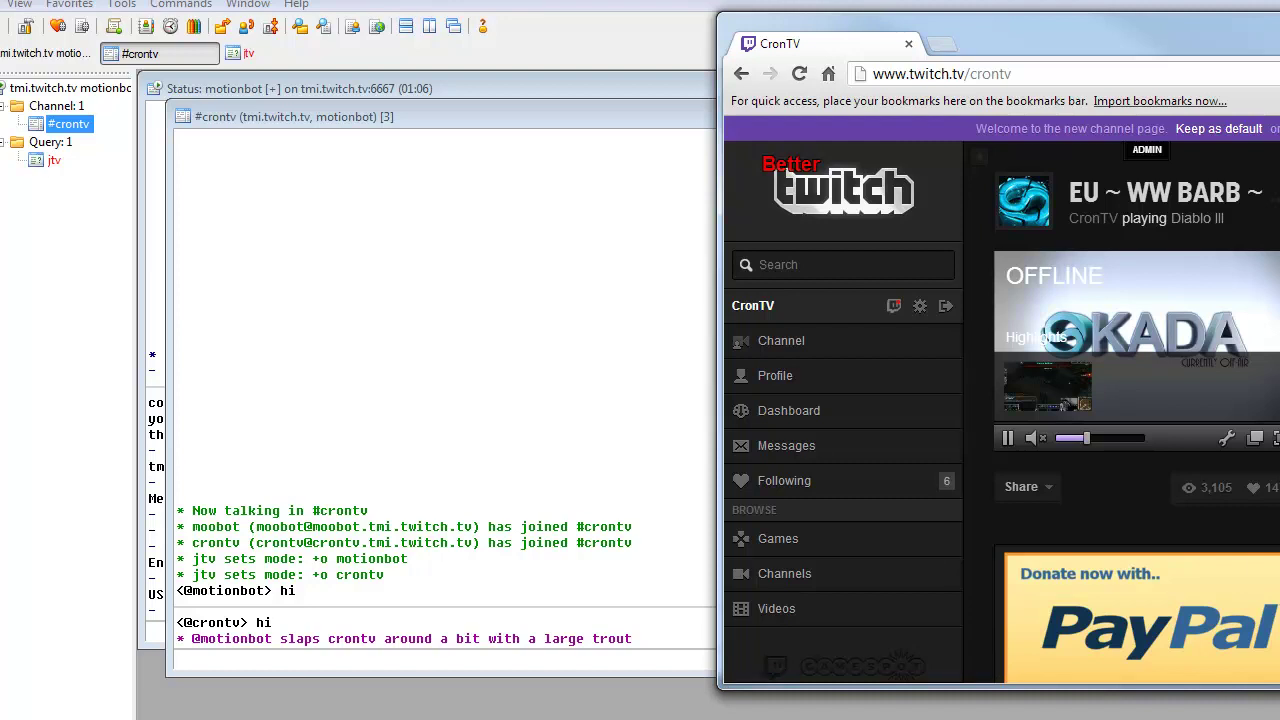
pyautogui.hotkey('alt', 'Tab')
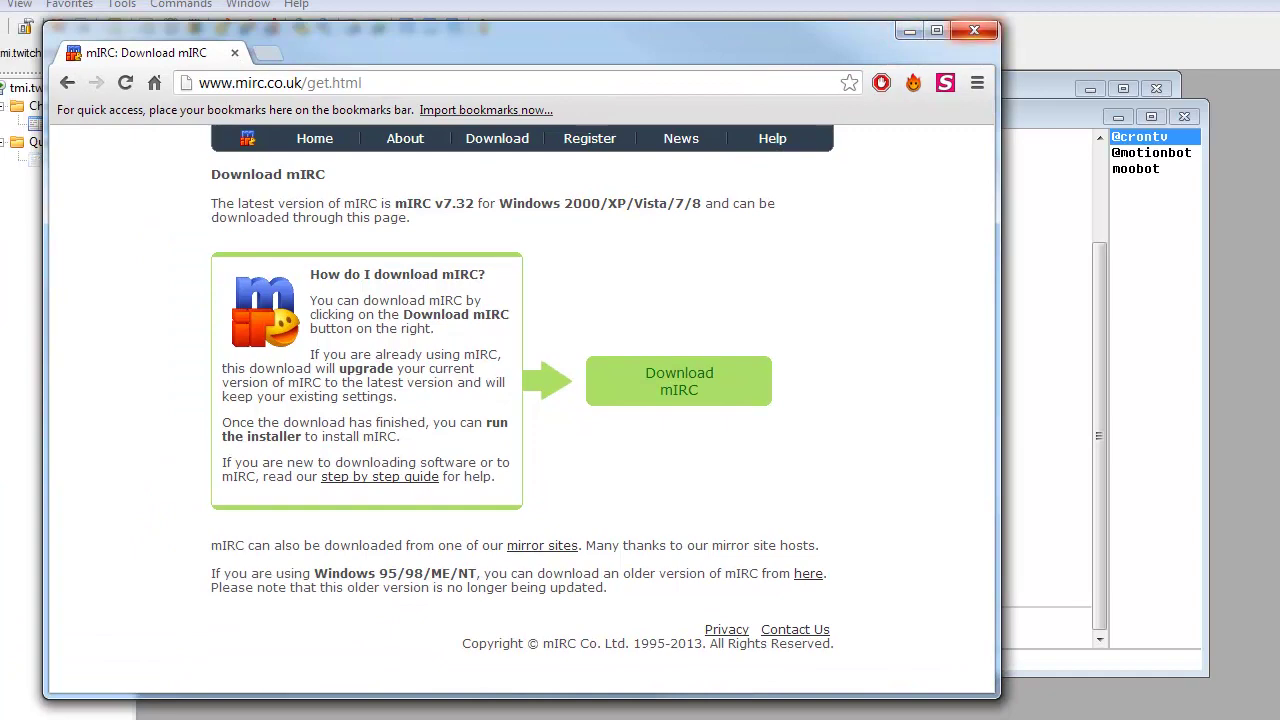
# Step: Close the Chrome mIRC download page and quit mIRC
pyautogui.click(974, 30)
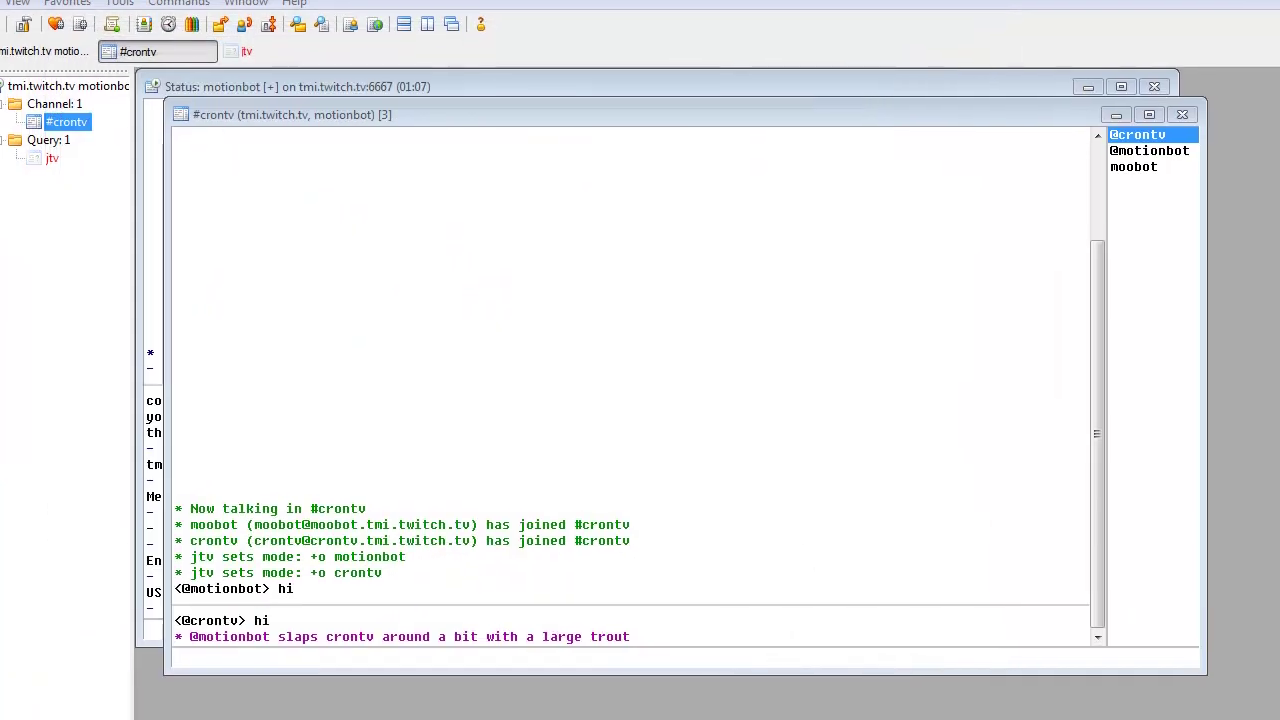
pyautogui.hotkey('alt', 'F4')
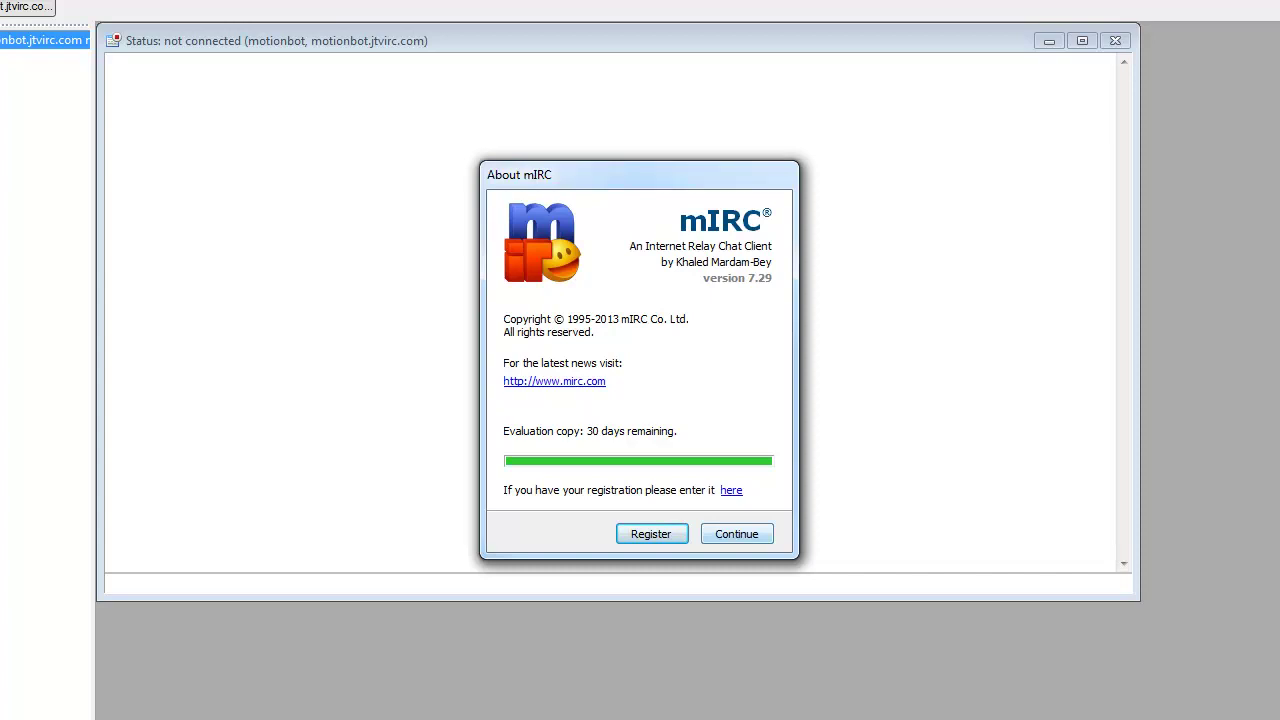
# Step: Dismiss the About mIRC notice and center the Options dialog, selecting the nickname value
pyautogui.click(736, 533)
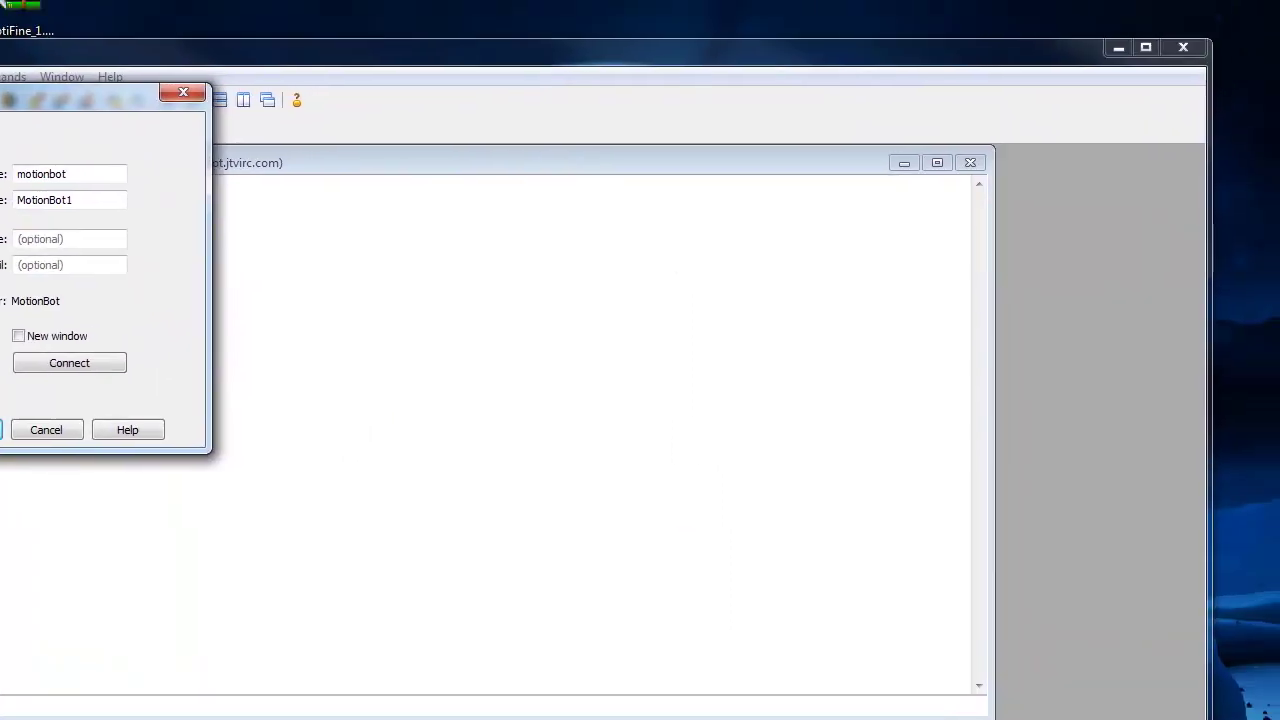
pyautogui.moveTo(103, 93); pyautogui.dragTo(708, 150)
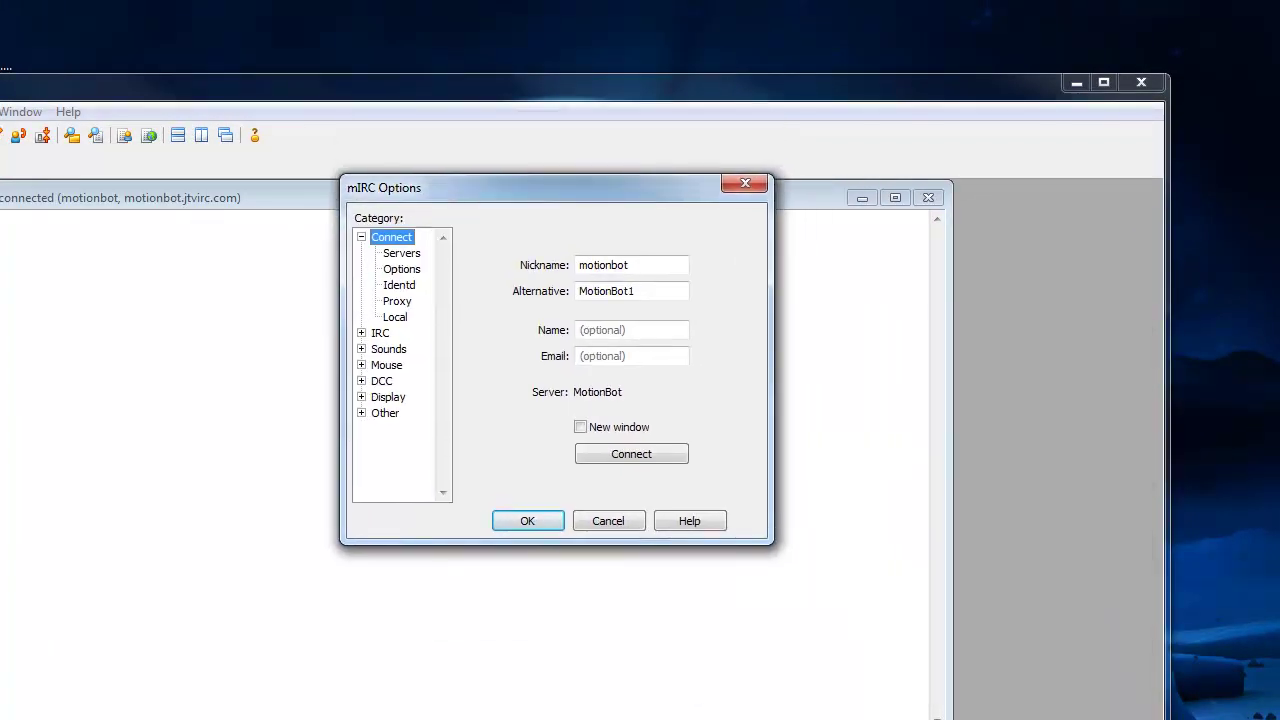
pyautogui.moveTo(550, 187); pyautogui.dragTo(550, 219)
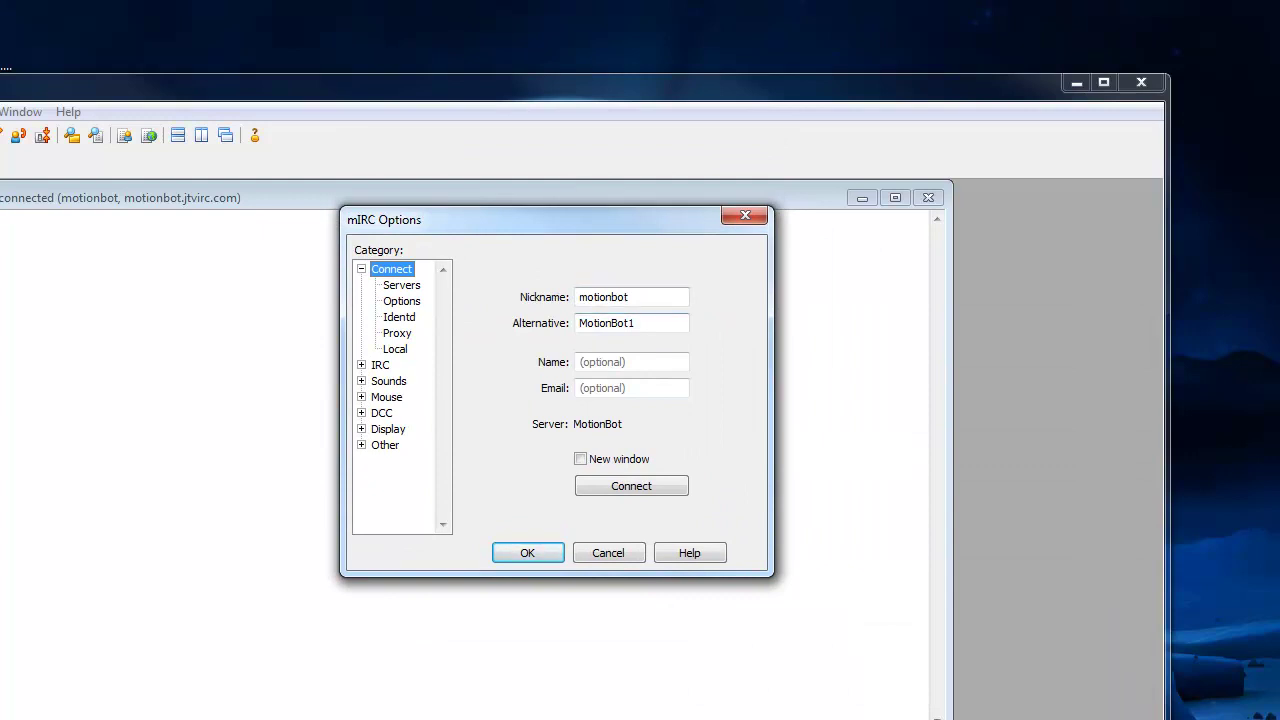
pyautogui.moveTo(628, 297); pyautogui.dragTo(580, 297)
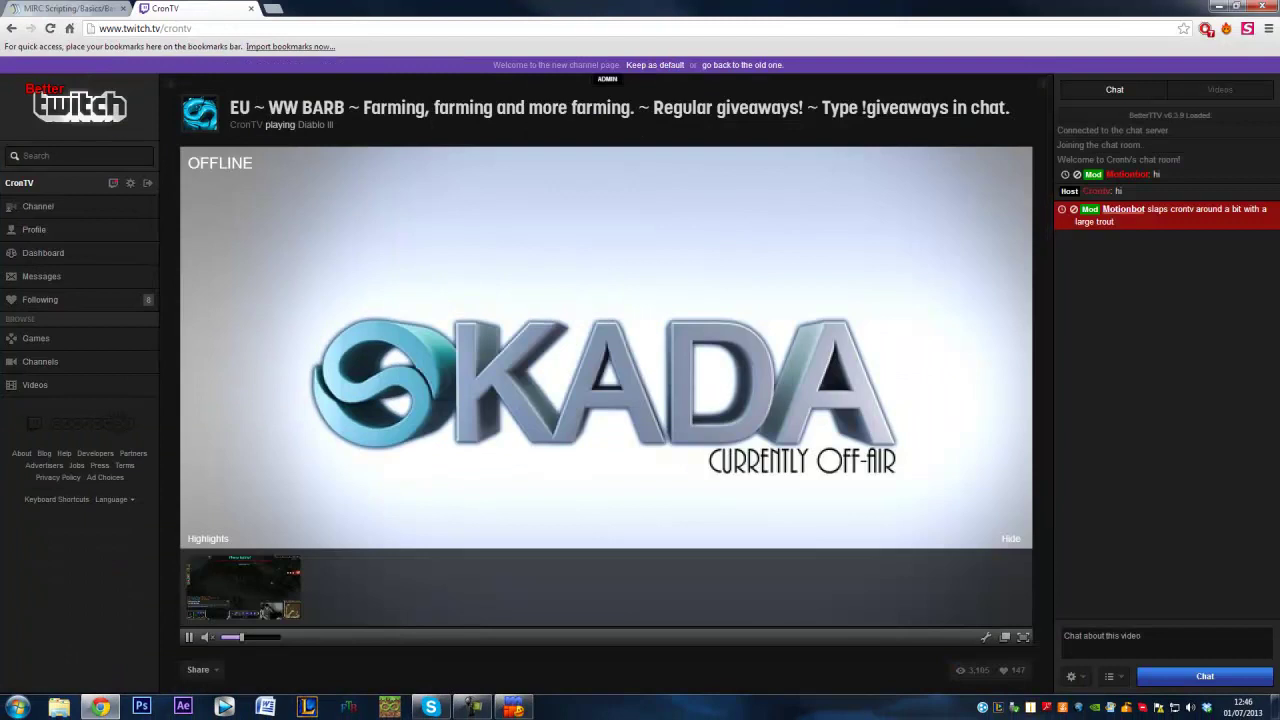
# Step: Open Motionbot's Twitch profile from the chat in a new browser tab and view it
pyautogui.rightClick(1124, 209)
pyautogui.click(1180, 221)
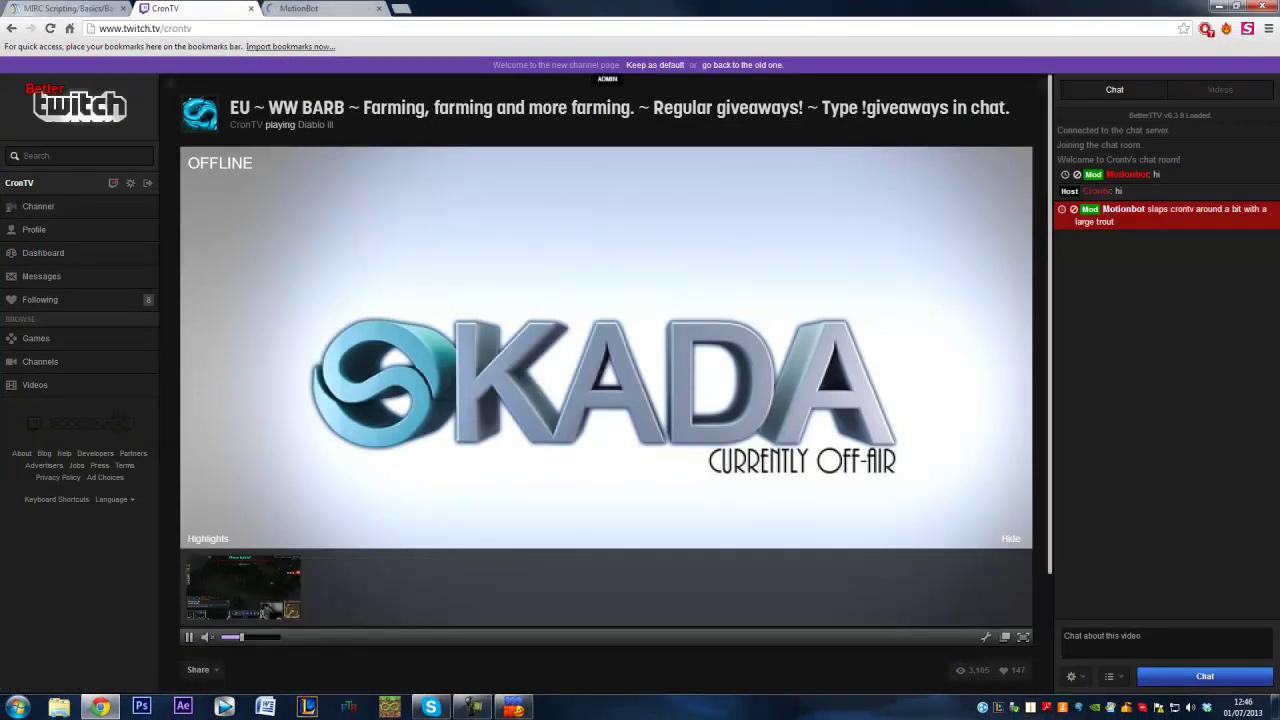
pyautogui.click(320, 8)
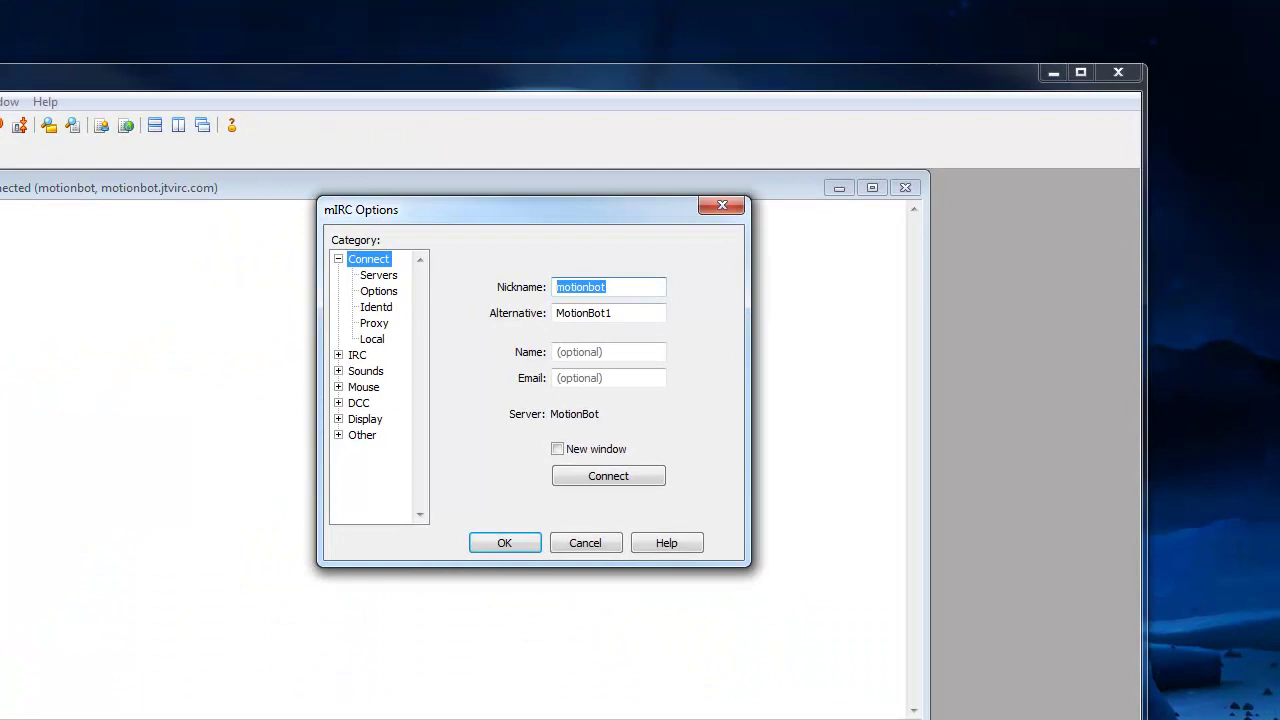
# Step: Move between the Nickname and Alternative fields, then show the Servers list under Connect
pyautogui.press('Tab')
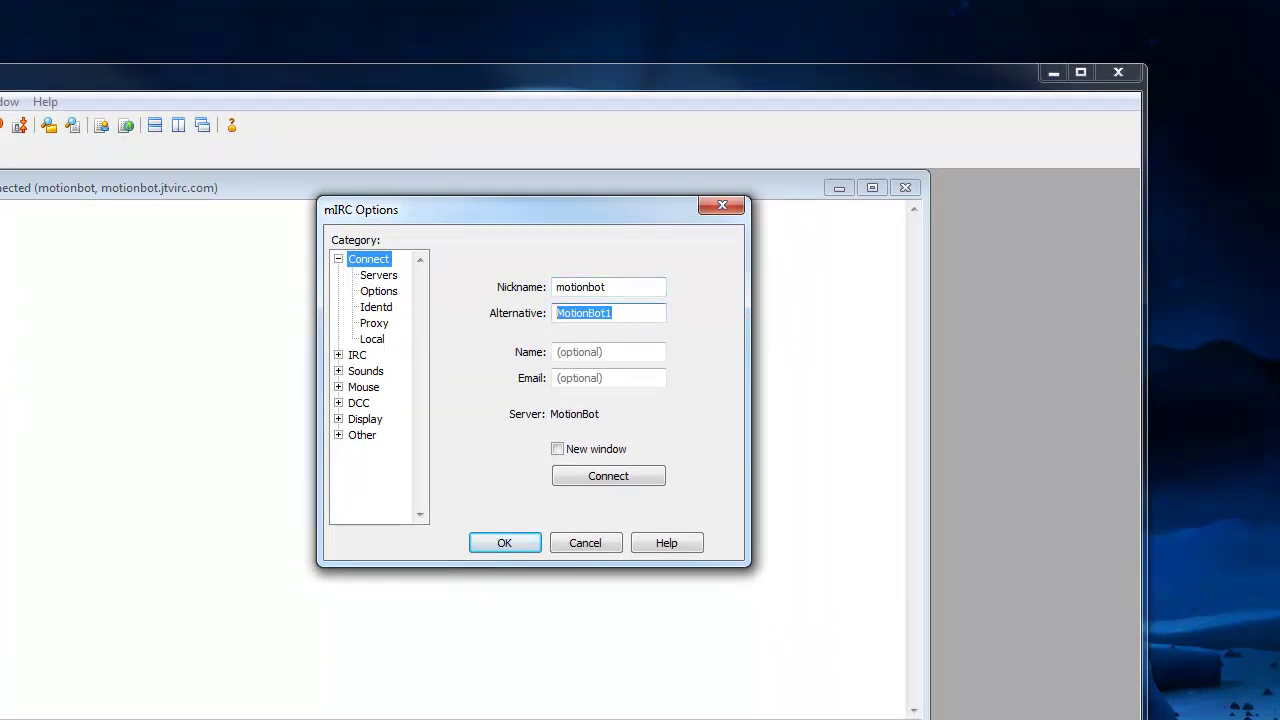
pyautogui.hotkey('shift', 'Tab')
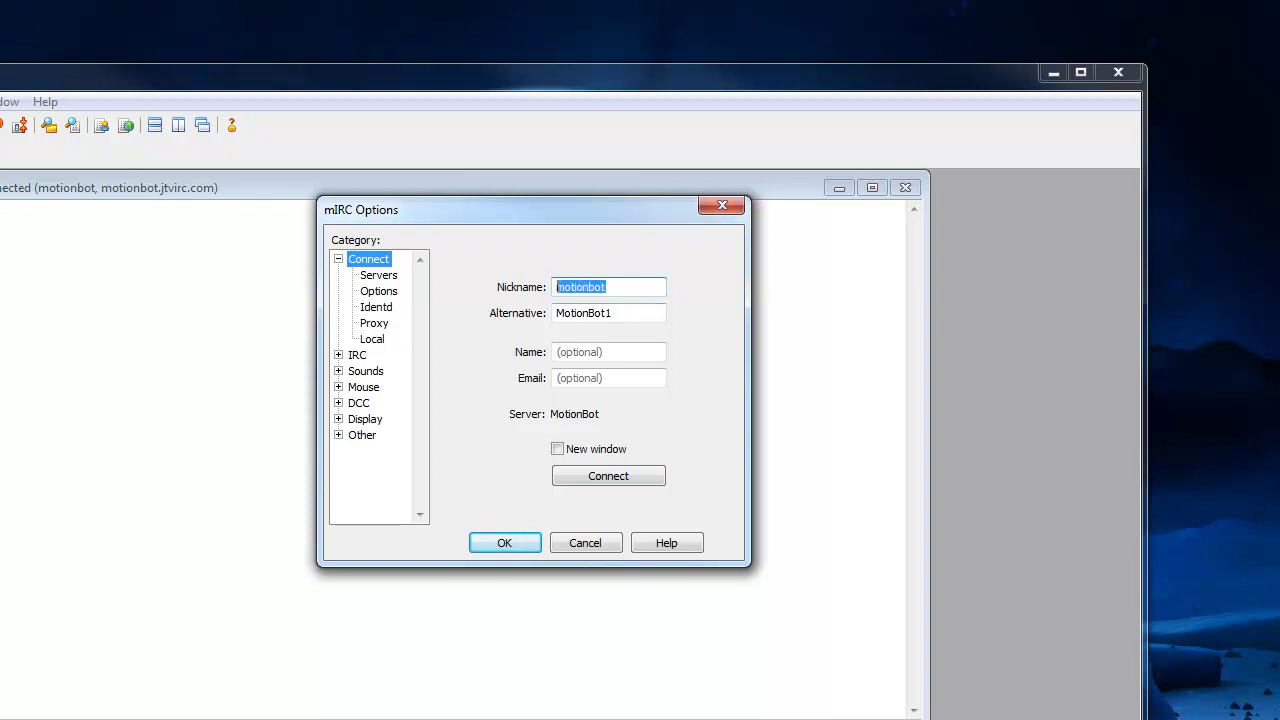
pyautogui.press('Tab')
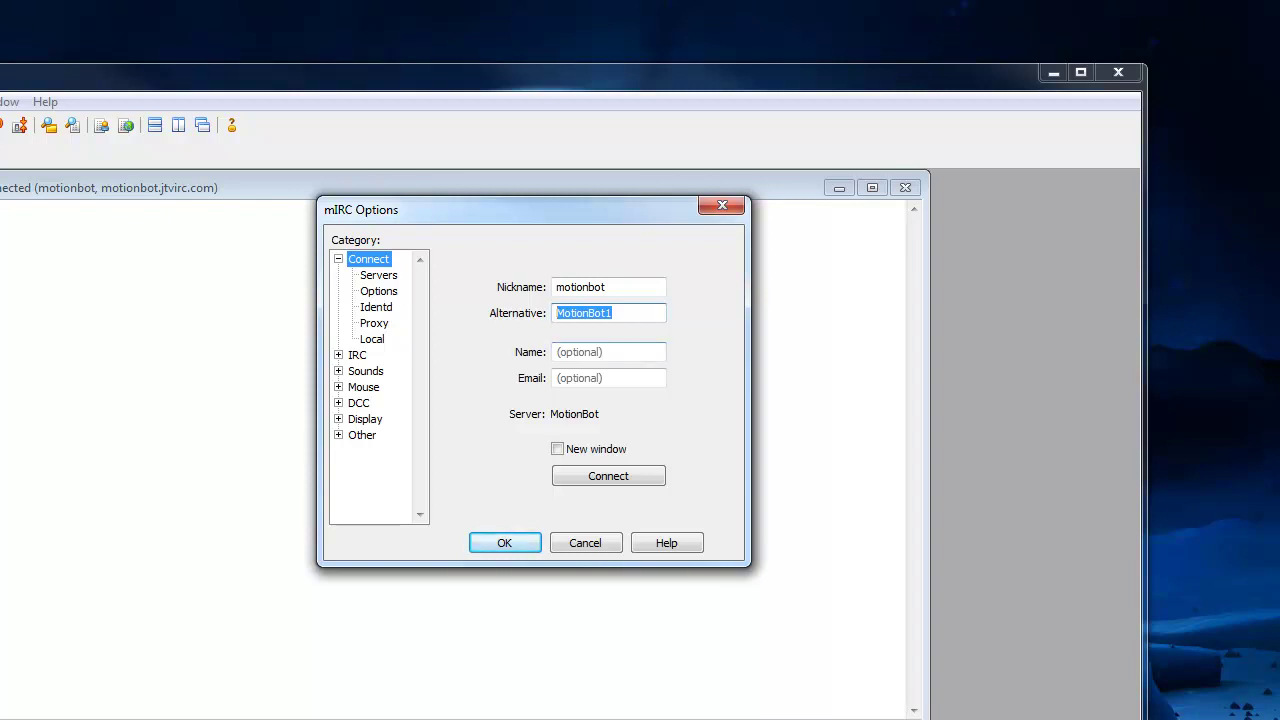
pyautogui.click(378, 275)
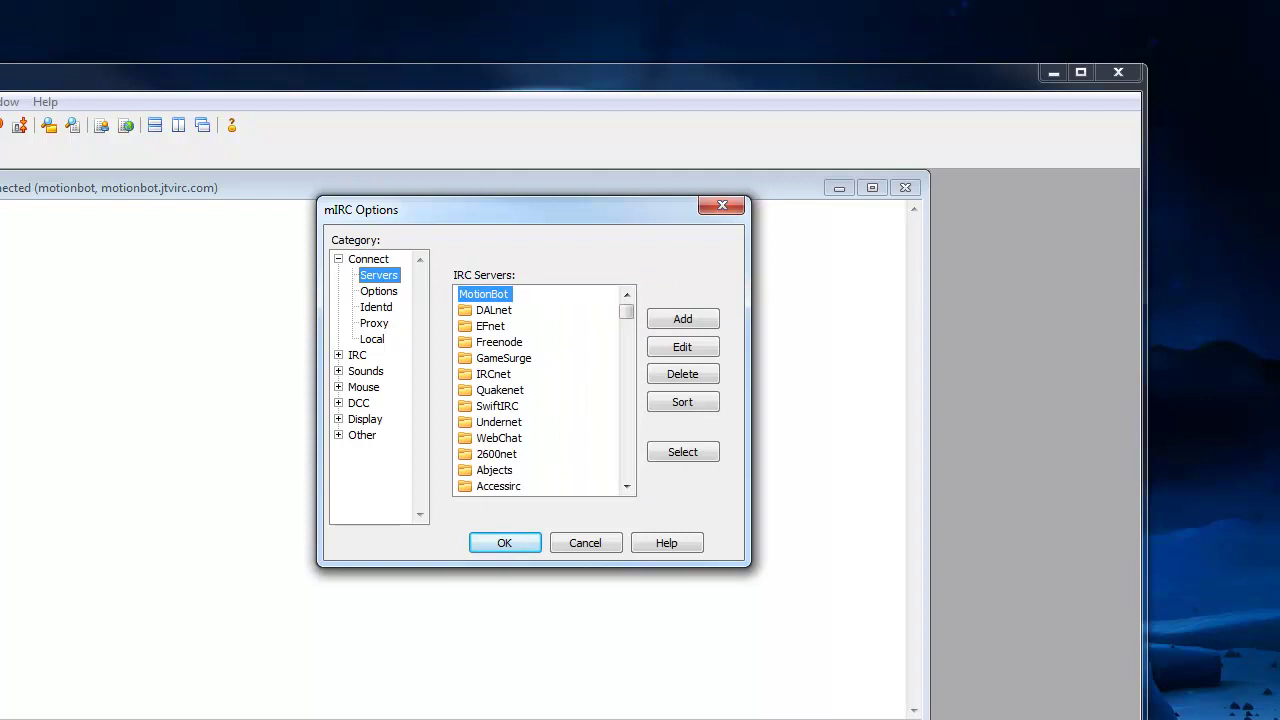
# Step: Start a server entry for motionbot.jtvirc.com, discard it, and return to the Connect page
pyautogui.click(682, 318)
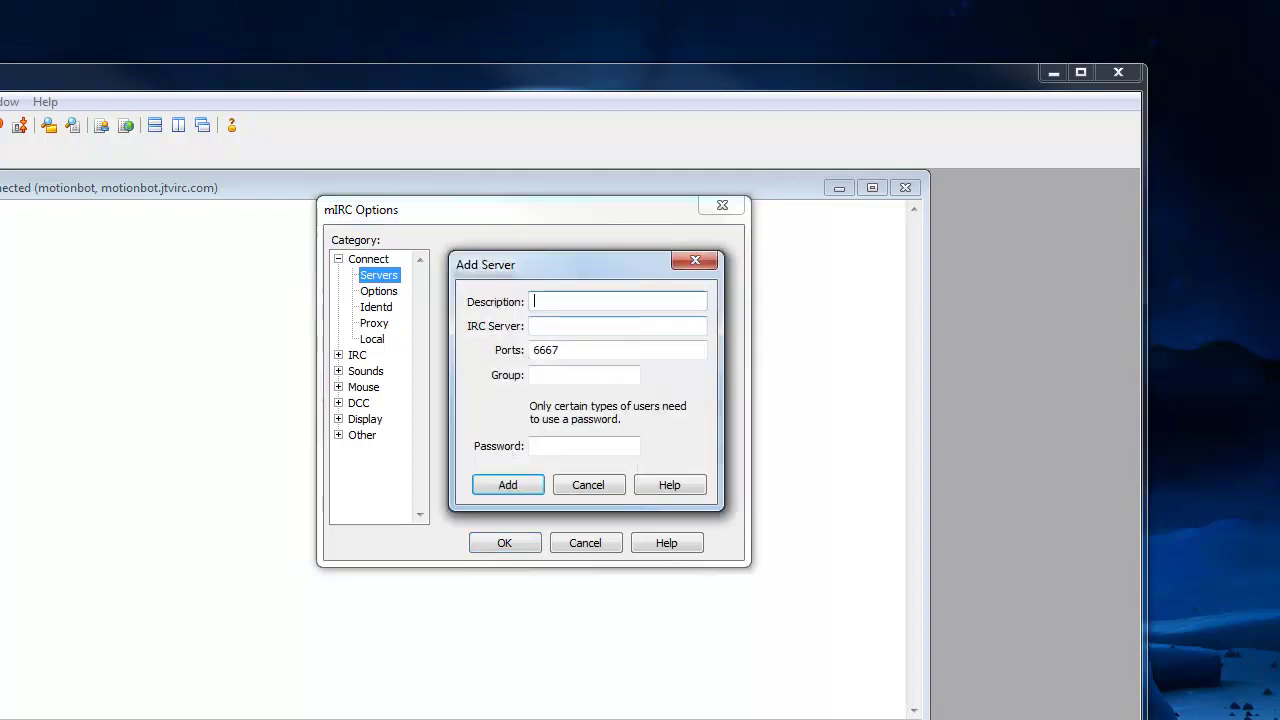
pyautogui.moveTo(560, 264); pyautogui.dragTo(798, 234)
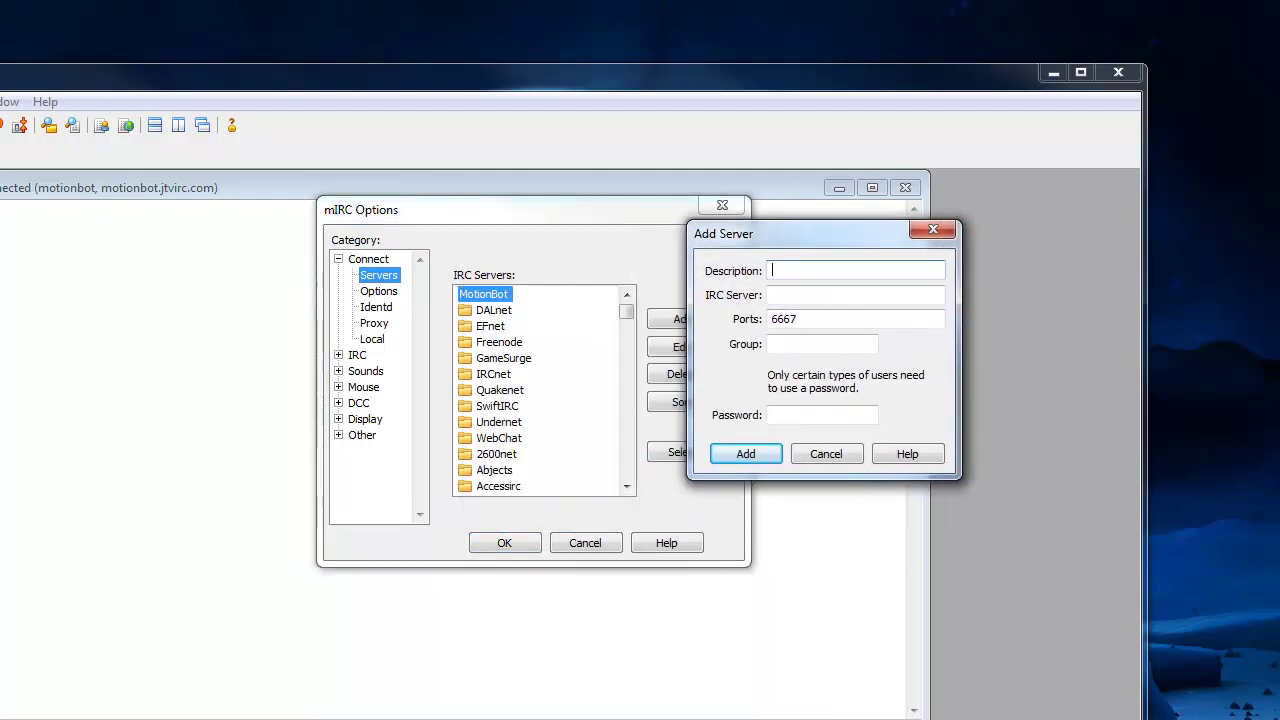
pyautogui.click(855, 295)
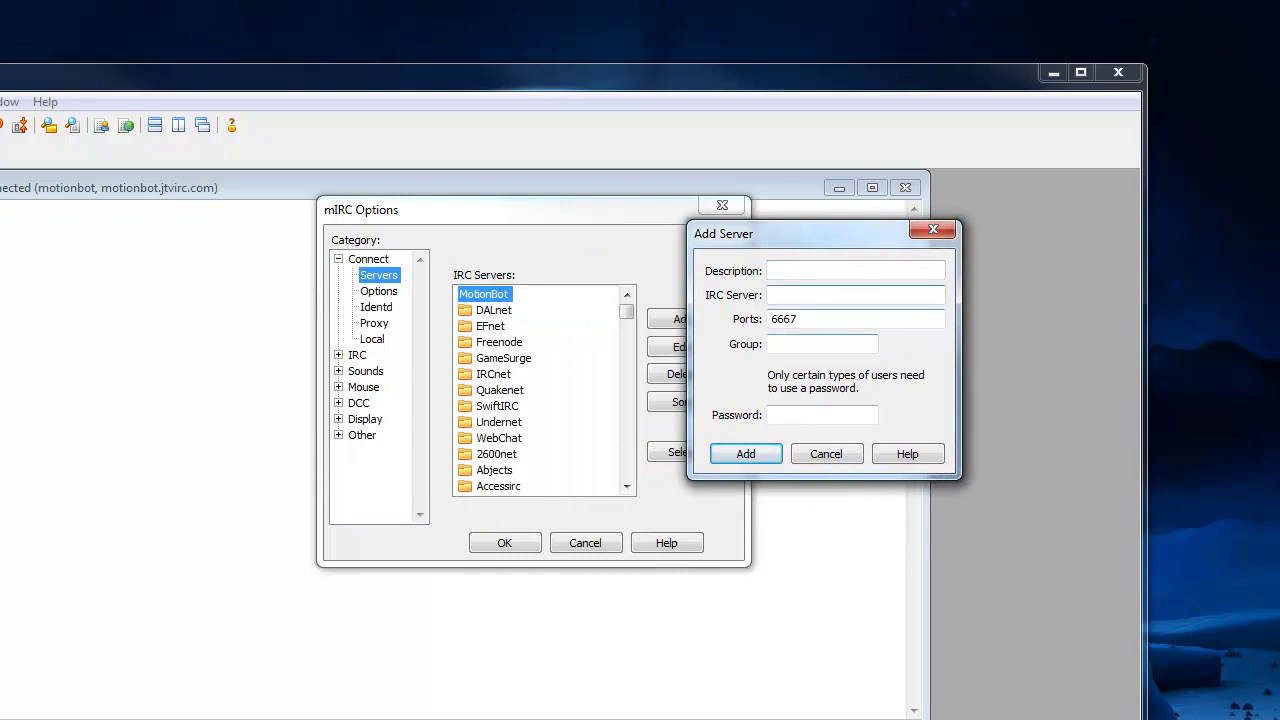
pyautogui.write('motion')
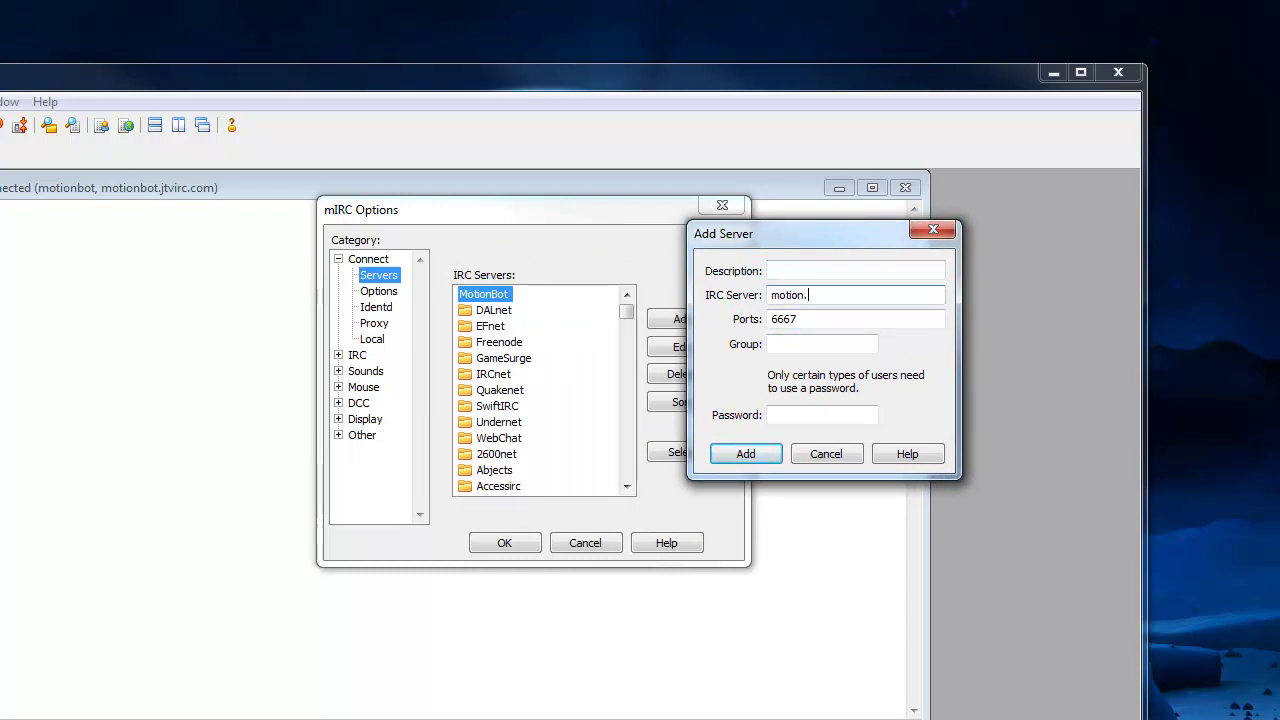
pyautogui.write('bot.jtvirc.com')
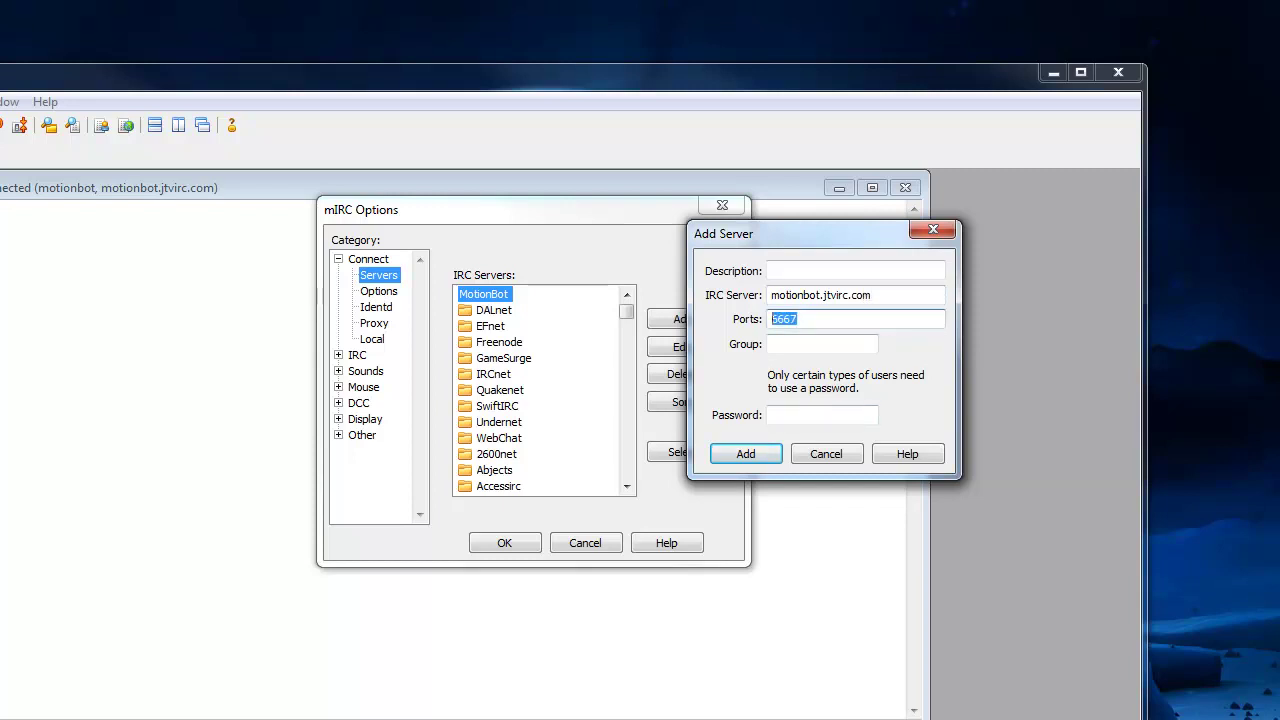
pyautogui.click(821, 344)
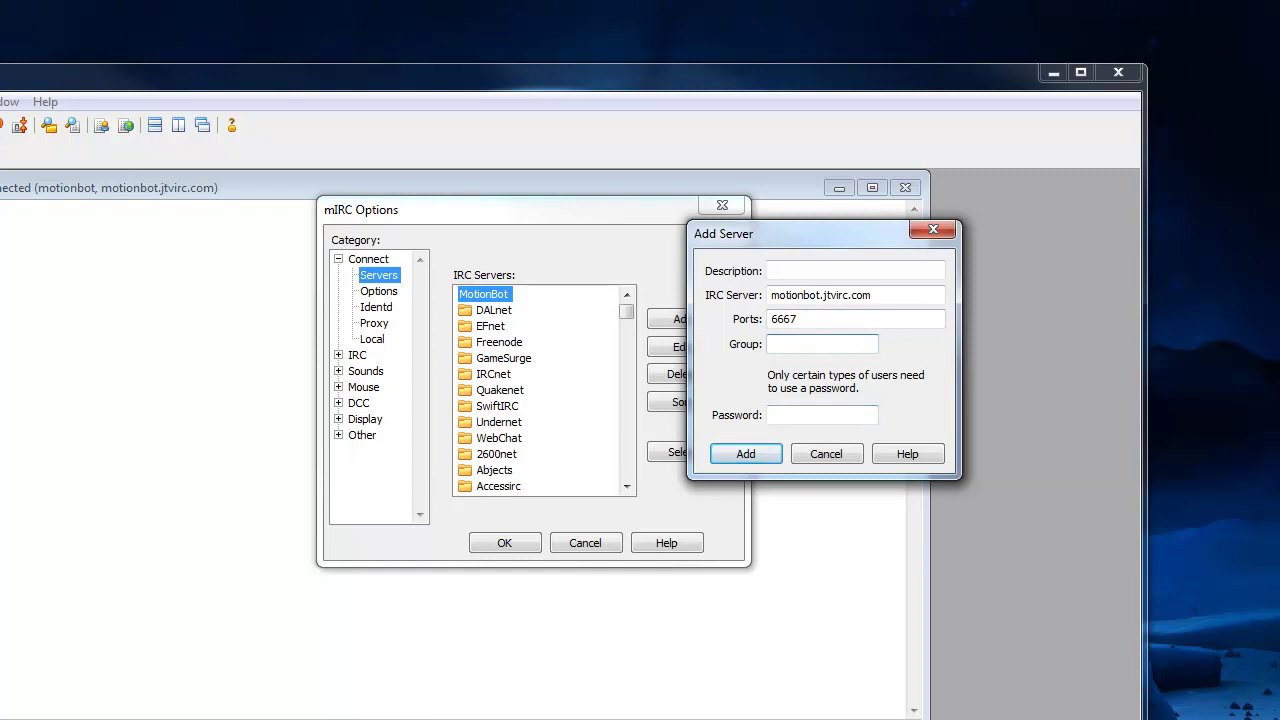
pyautogui.click(822, 415)
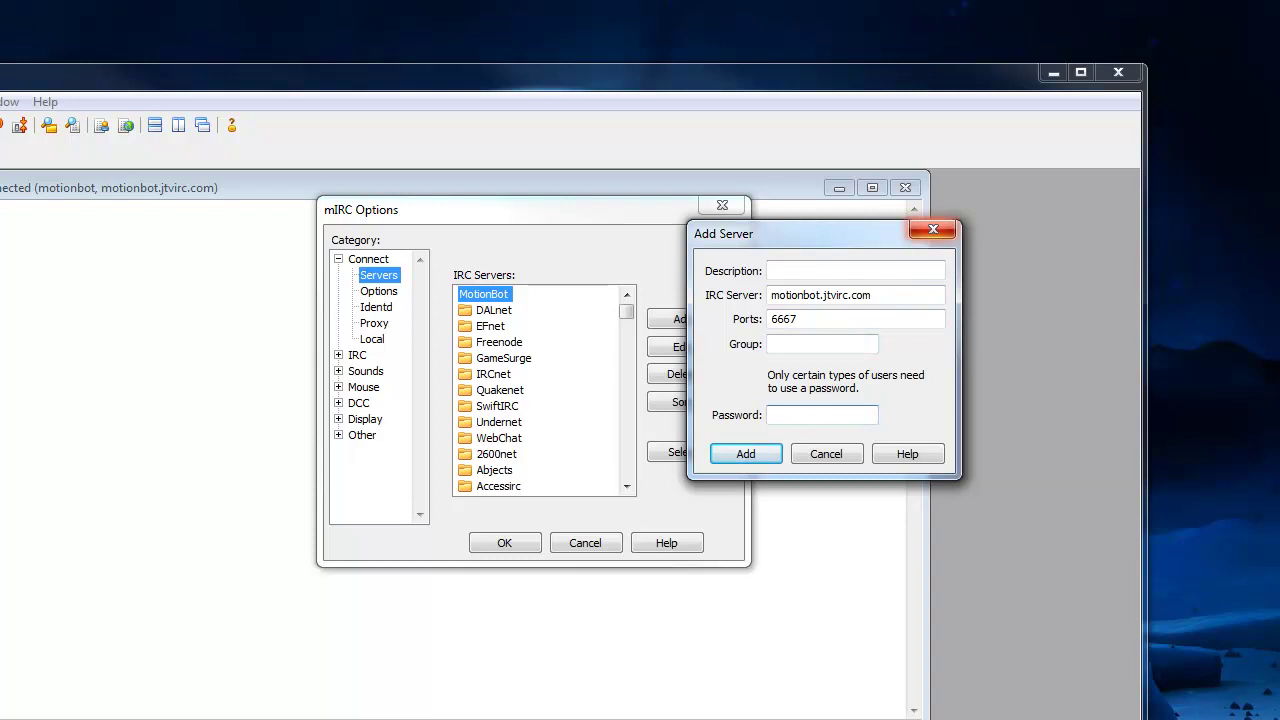
pyautogui.click(933, 230)
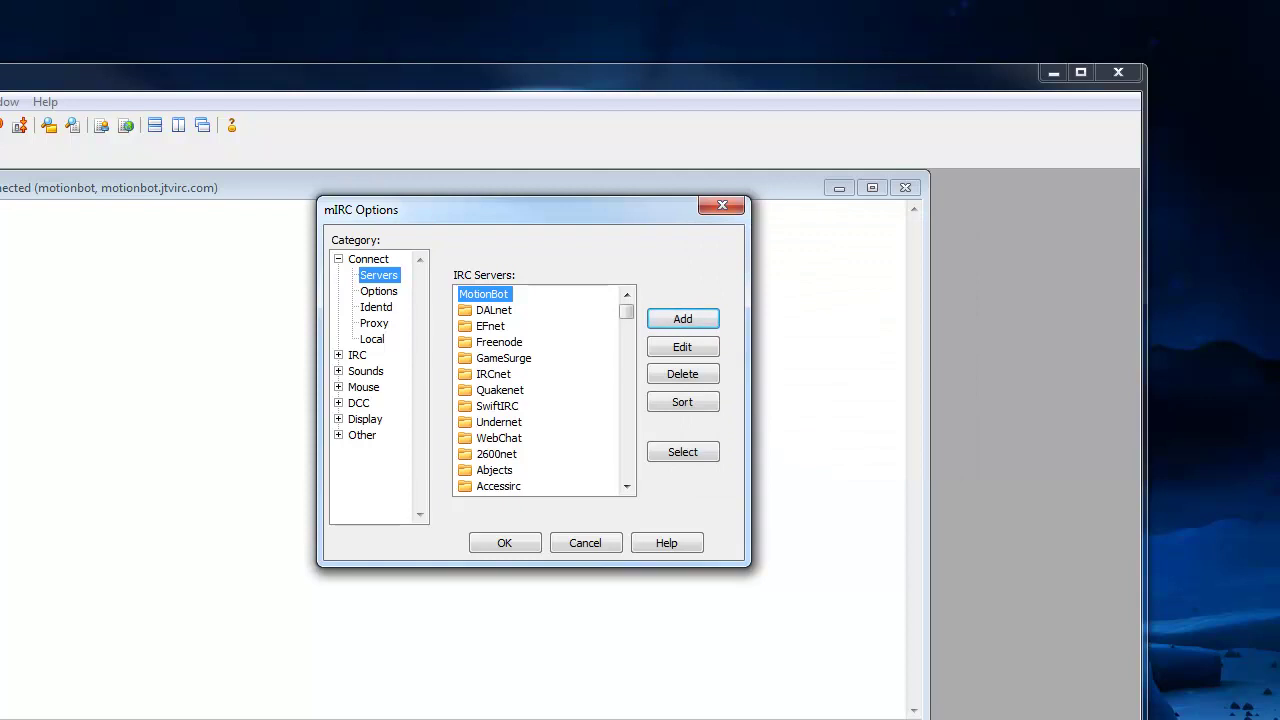
pyautogui.click(368, 259)
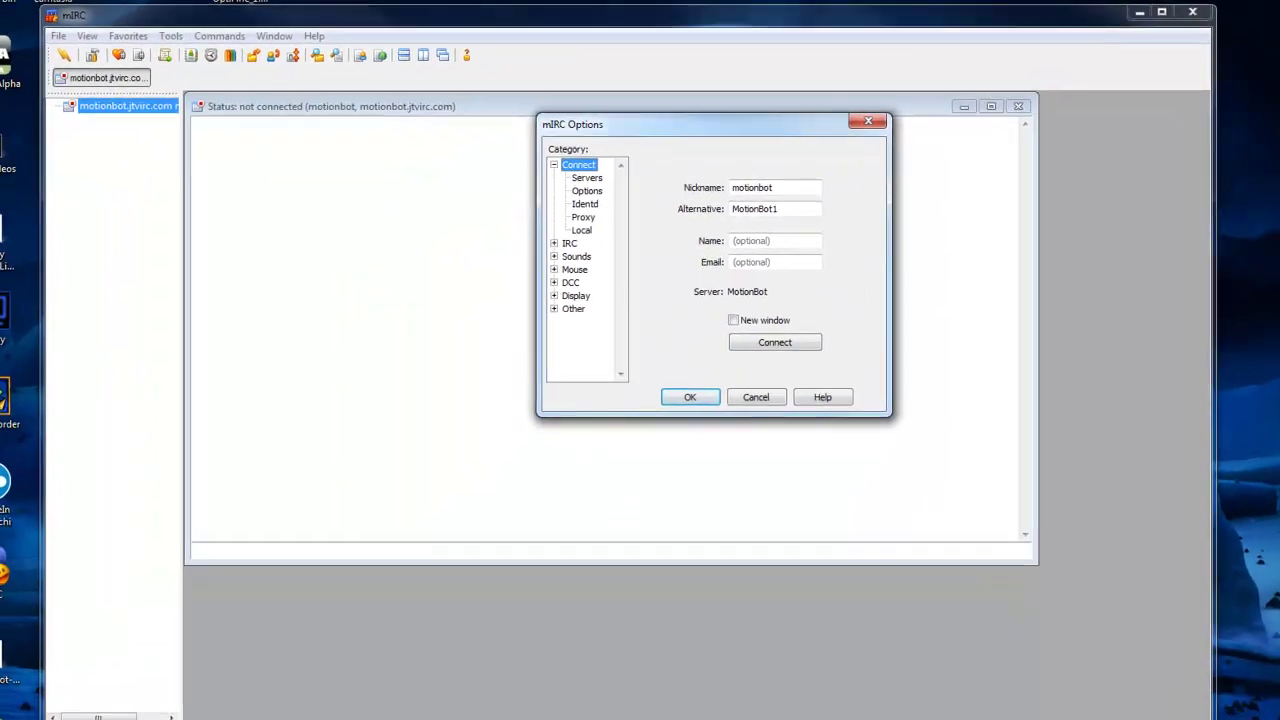
# Step: Confirm the options to connect as motionbot to tmi.twitch.tv
pyautogui.press('Return')
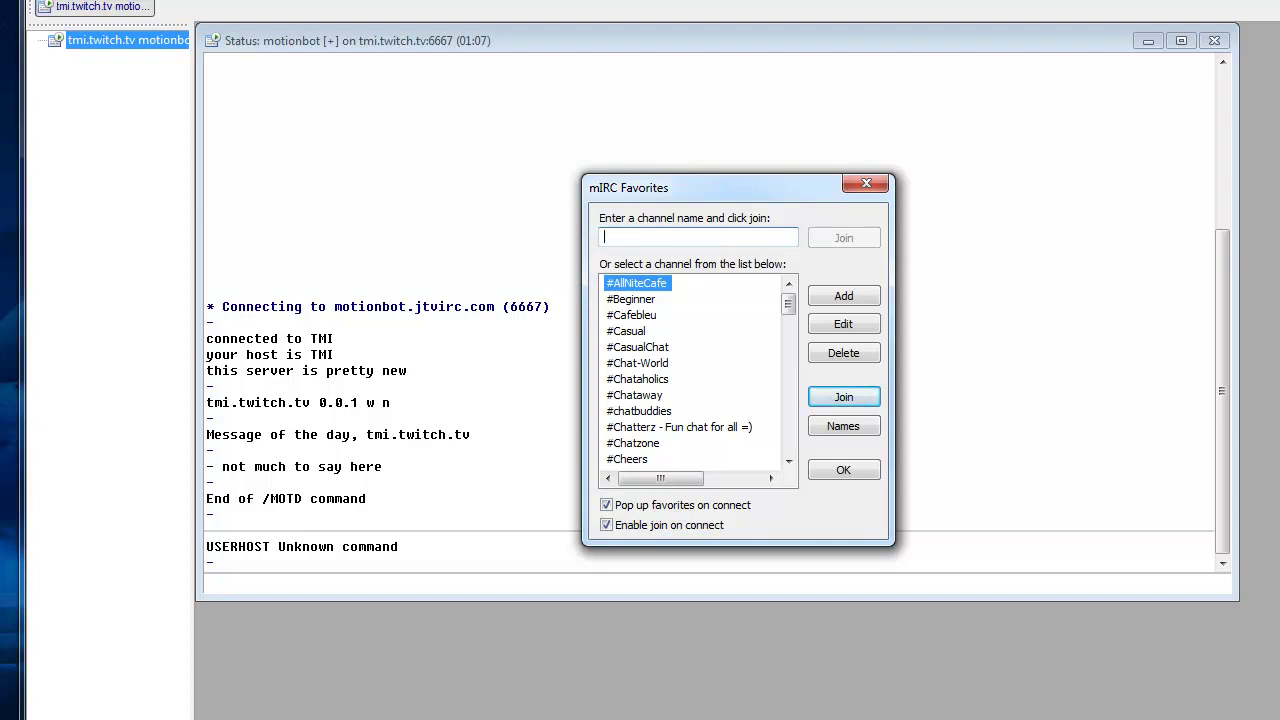
# Step: Add #CronTV to Favorites with Join on connect enabled
pyautogui.hotkey('alt', 'a')
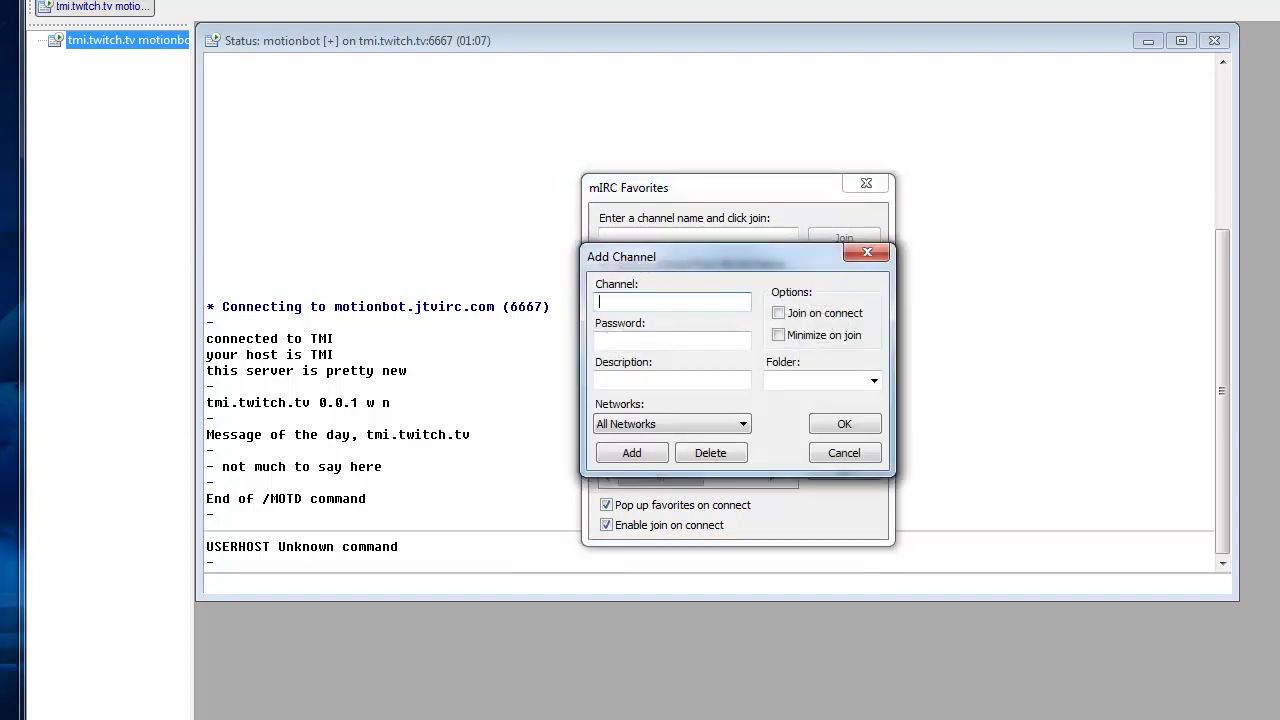
pyautogui.write('#CronTV')
pyautogui.click(778, 313)
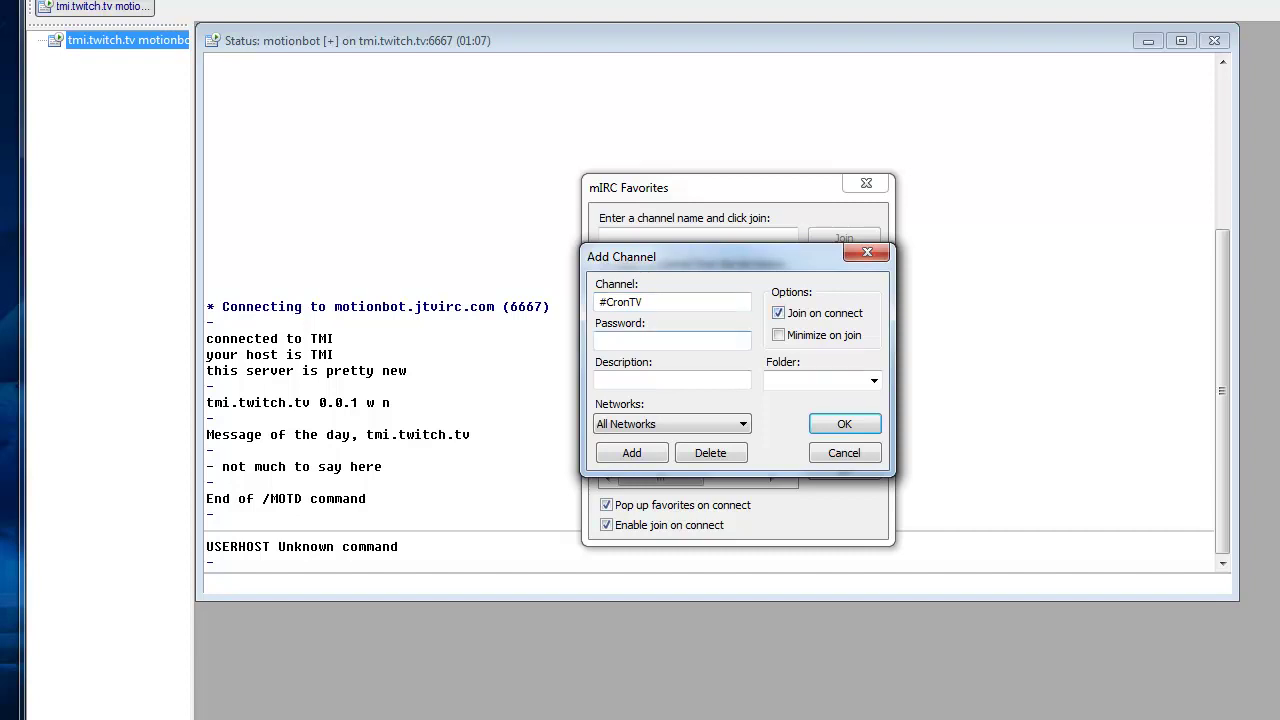
pyautogui.press('Tab')
pyautogui.press('Return')
pyautogui.press('Escape')
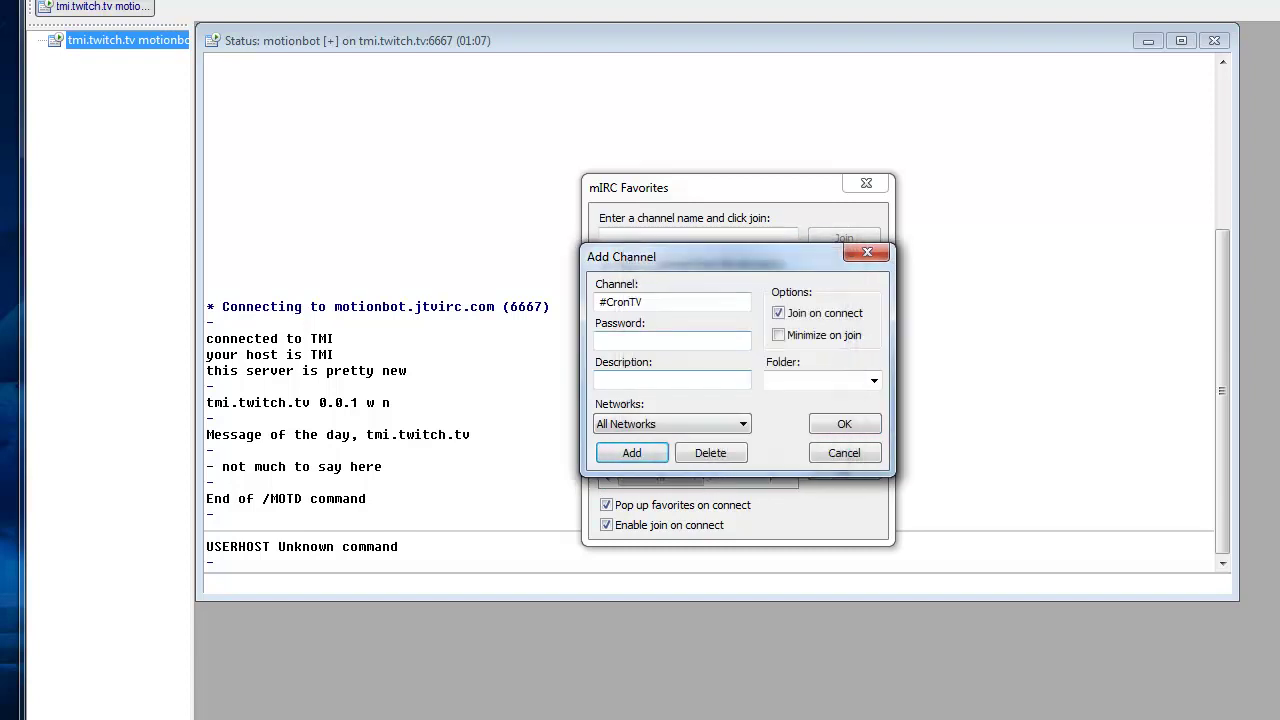
pyautogui.click(844, 424)
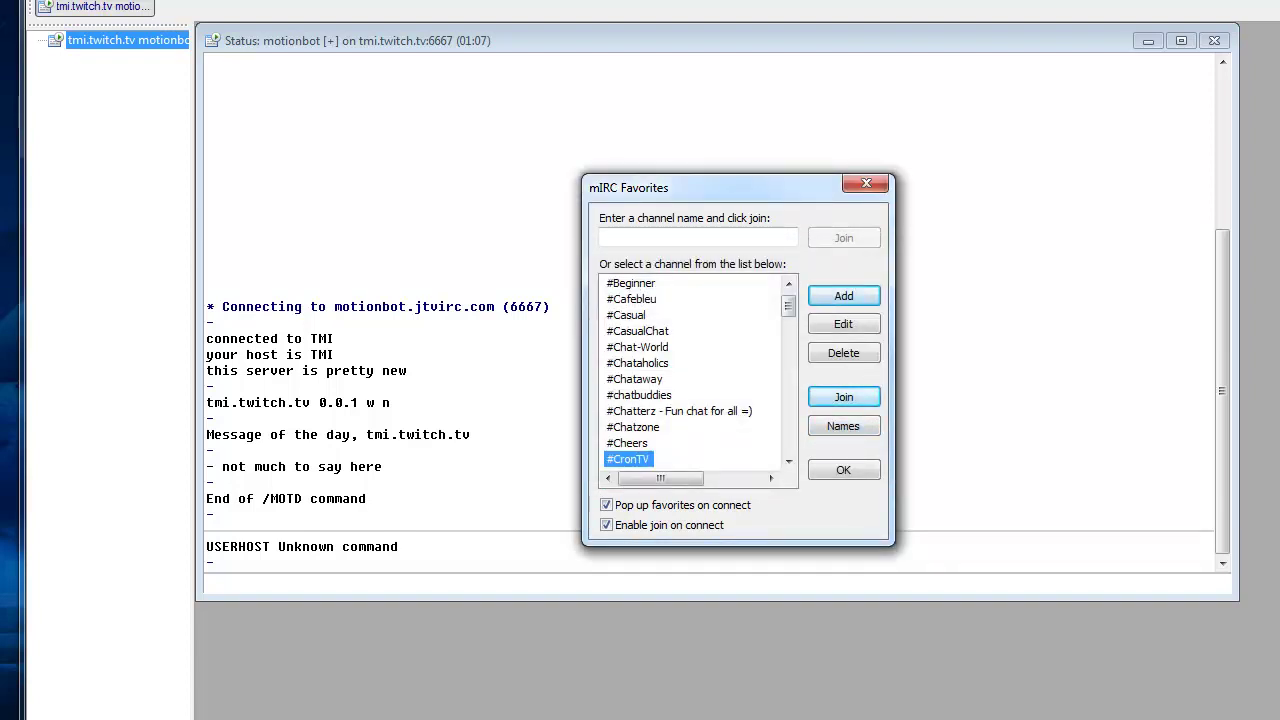
# Step: Add MrWyardsWorld to Favorites with Join on connect, then join #MrWyardsWorld
pyautogui.press('Return')
pyautogui.write('M')
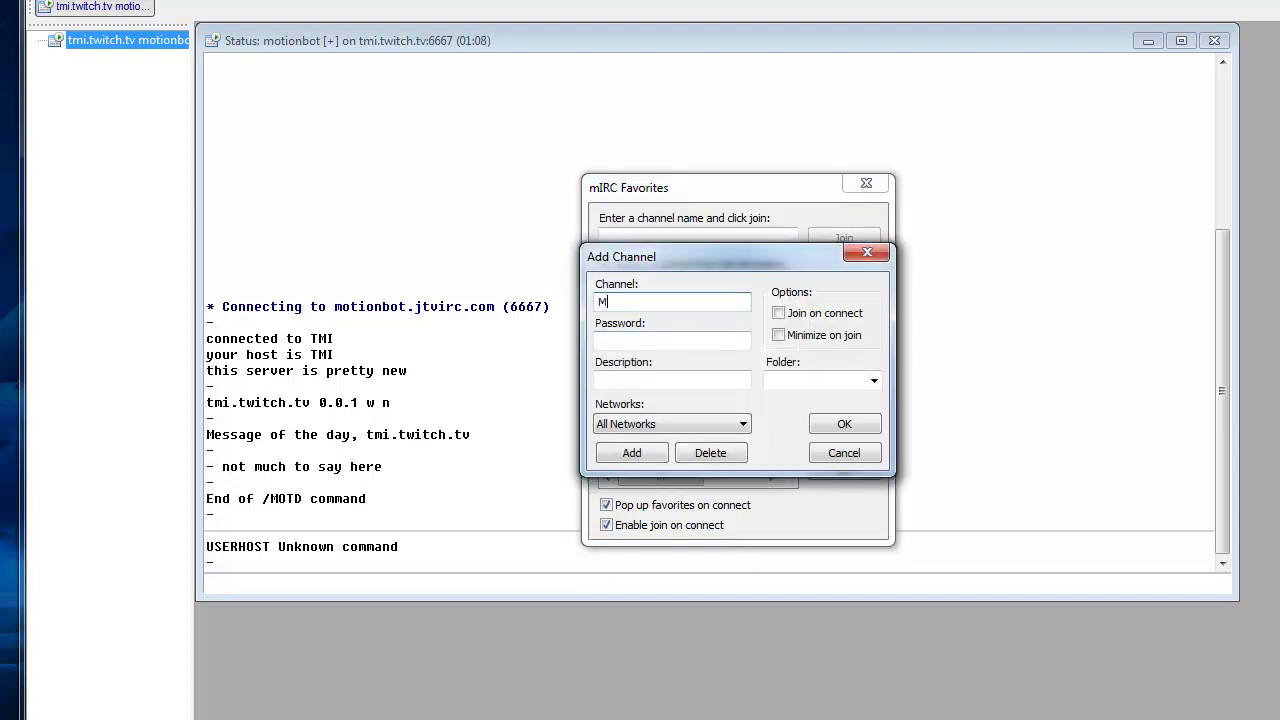
pyautogui.write('rWyardsWorld')
pyautogui.hotkey('alt', 'j')
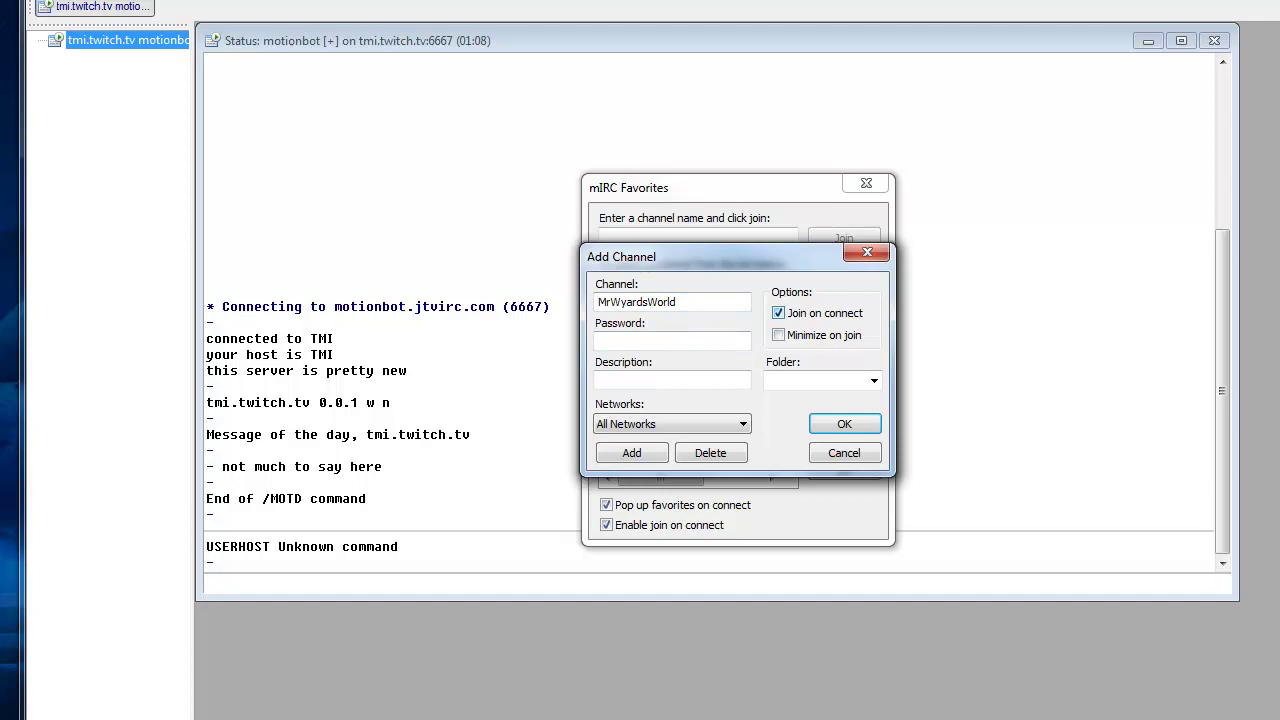
pyautogui.press('Return')
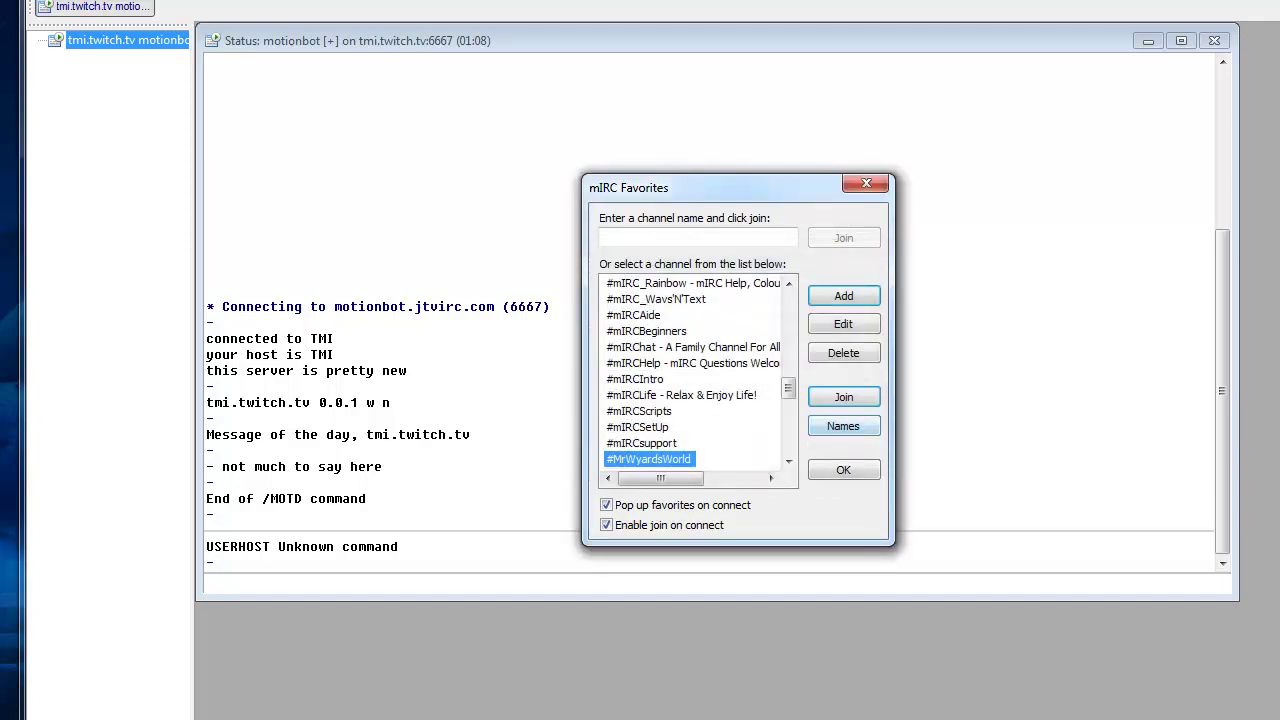
pyautogui.scroll(-1, 695, 370)
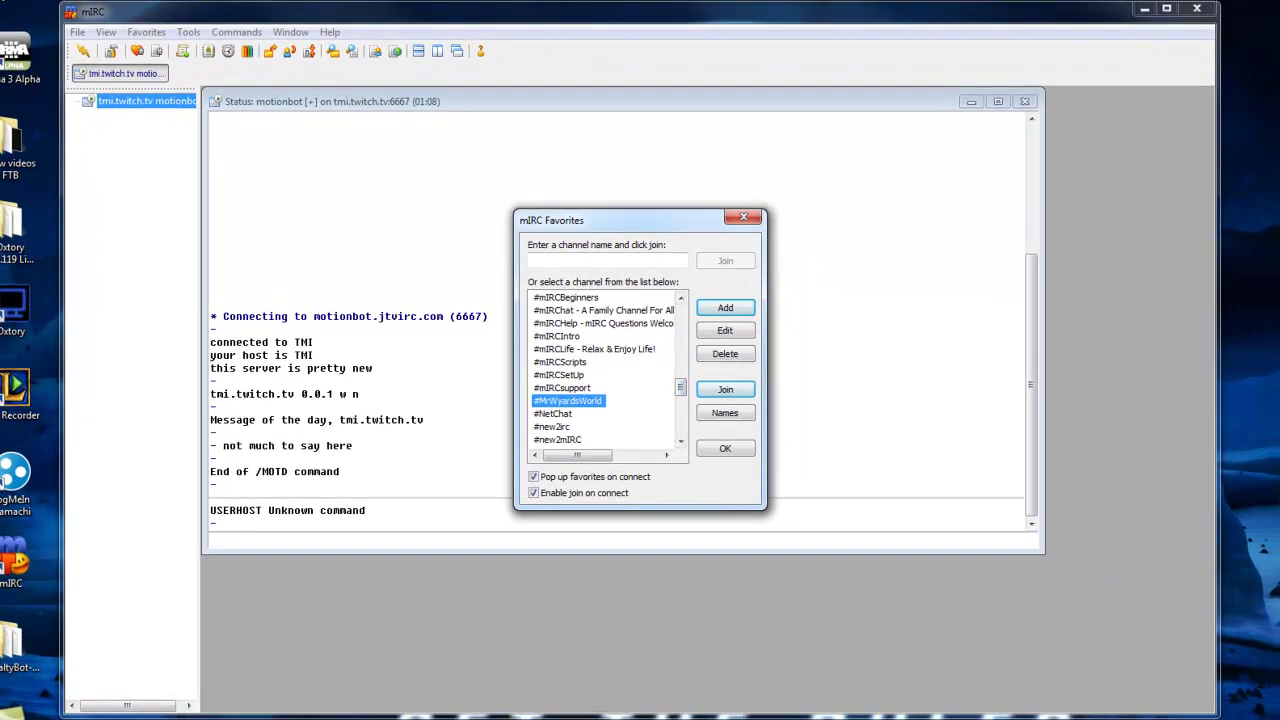
pyautogui.press('Return')
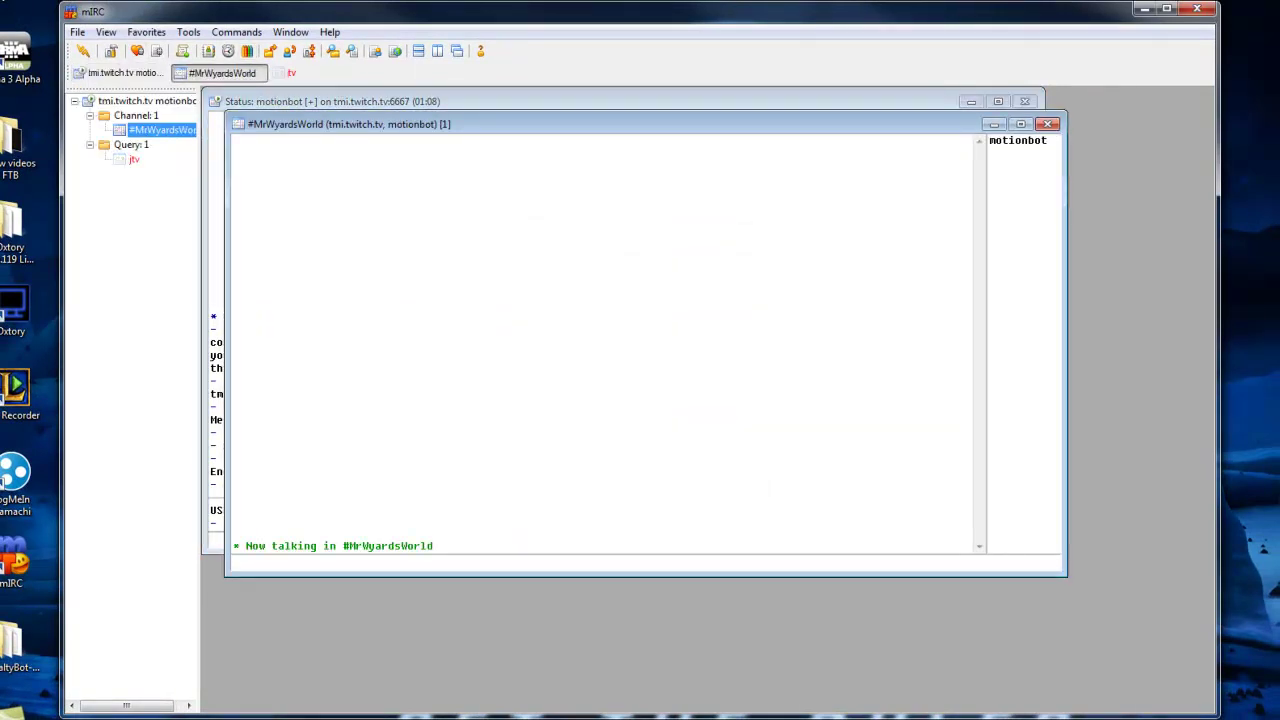
# Step: Join #crontv by entering '/join #crontv' in the Status window
pyautogui.hotkey('ctrl', 'Tab')
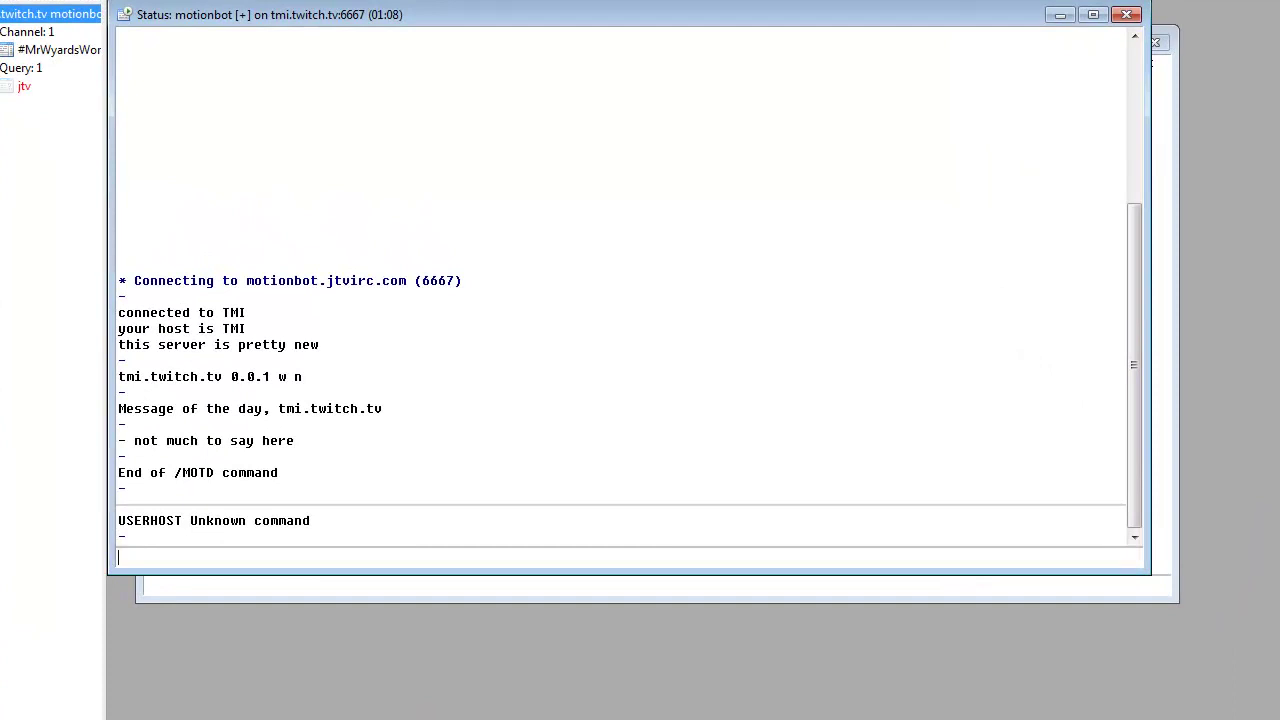
pyautogui.write('/join #crontv')
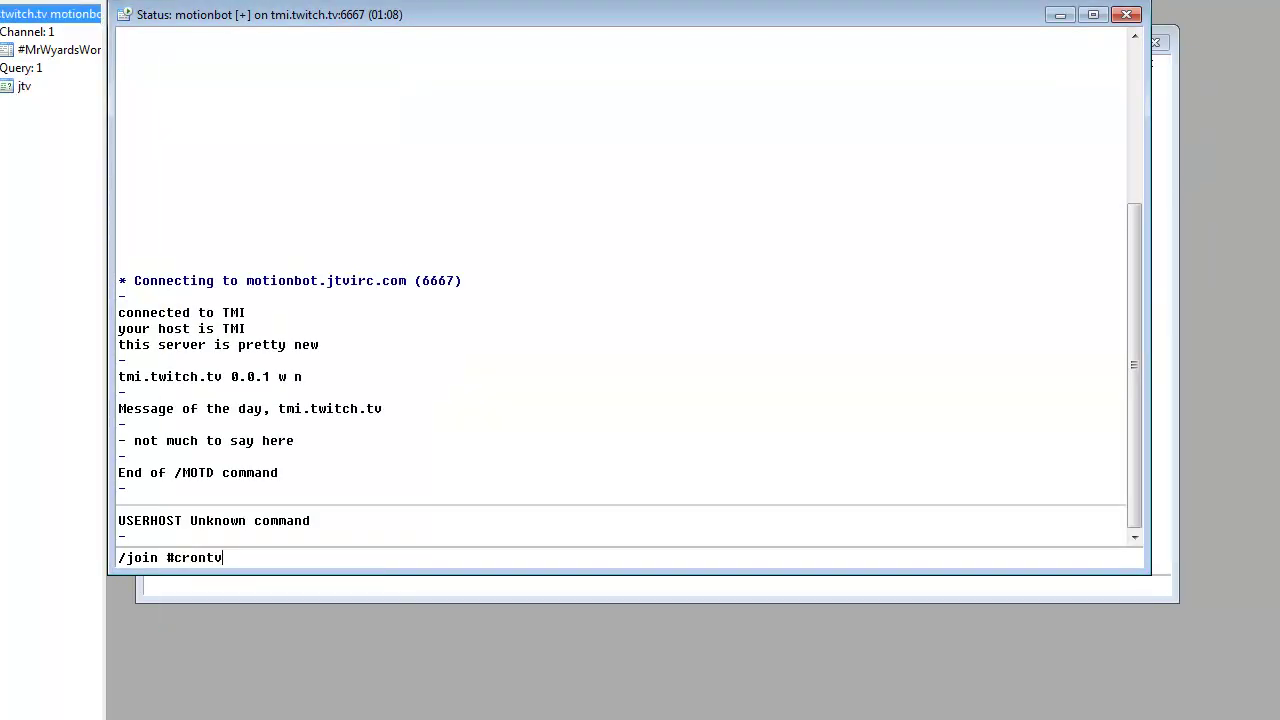
pyautogui.click(20, 86)
pyautogui.click(50, 13)
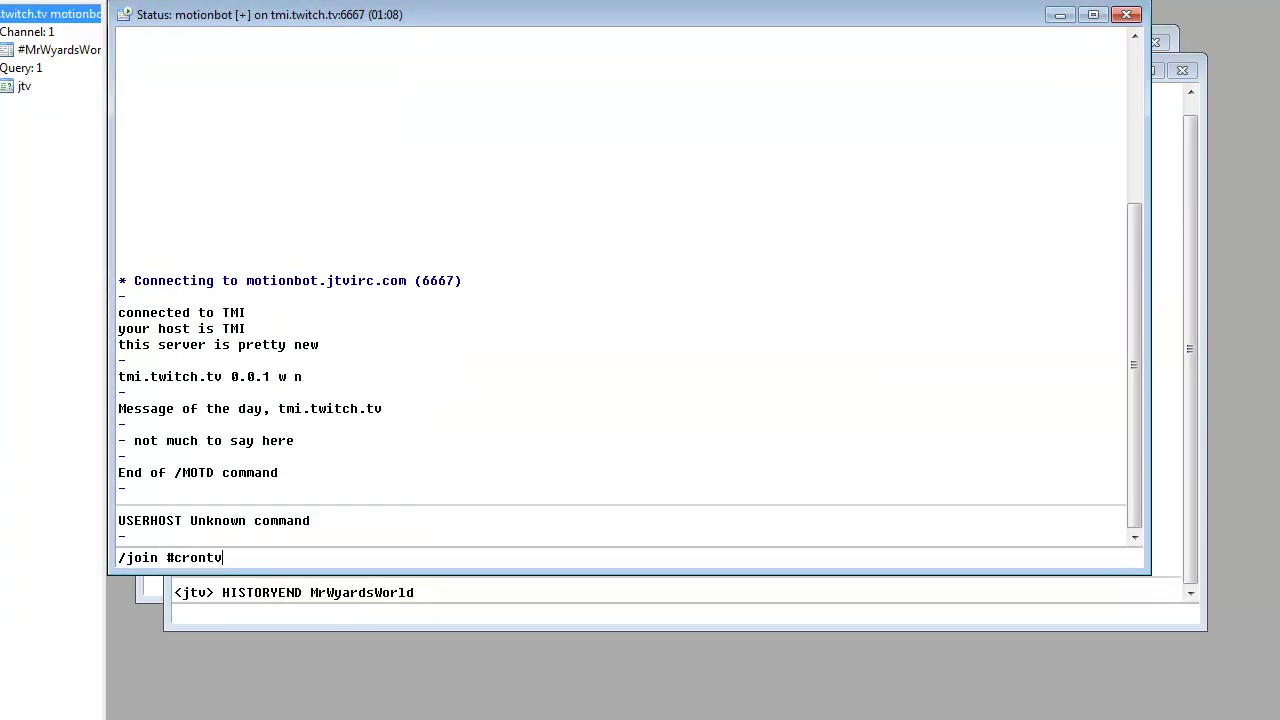
pyautogui.press('Return')
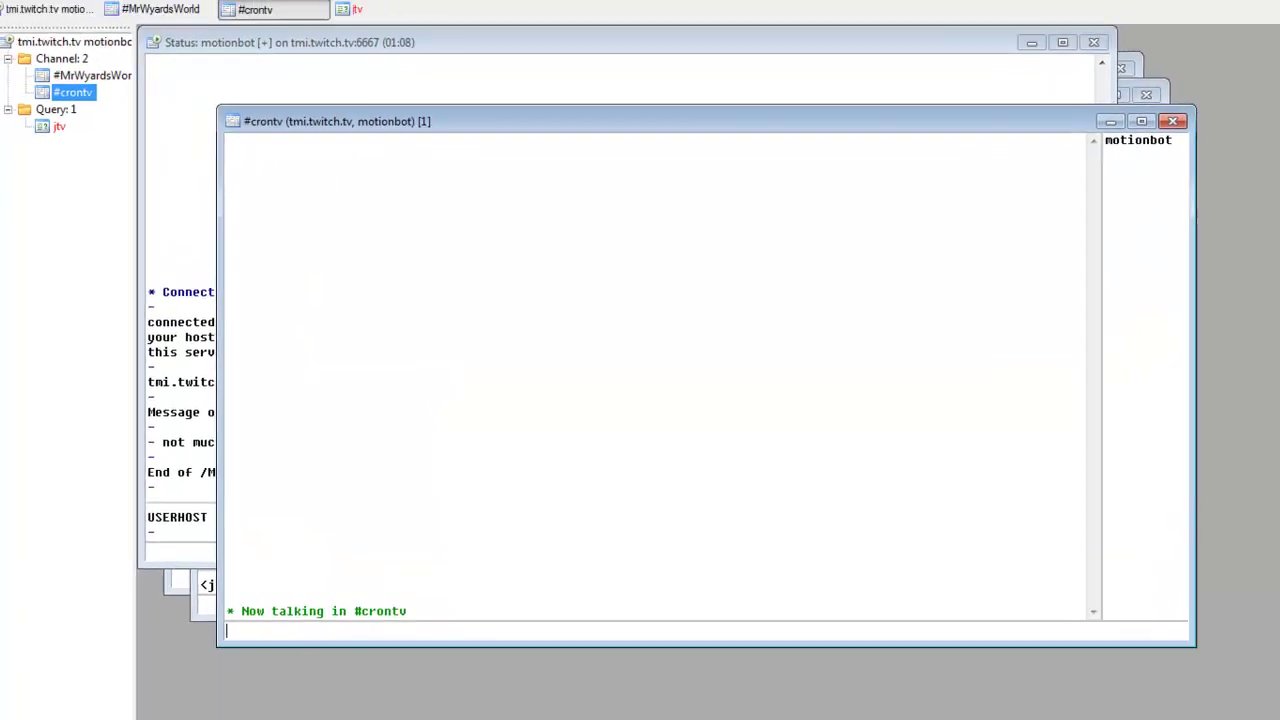